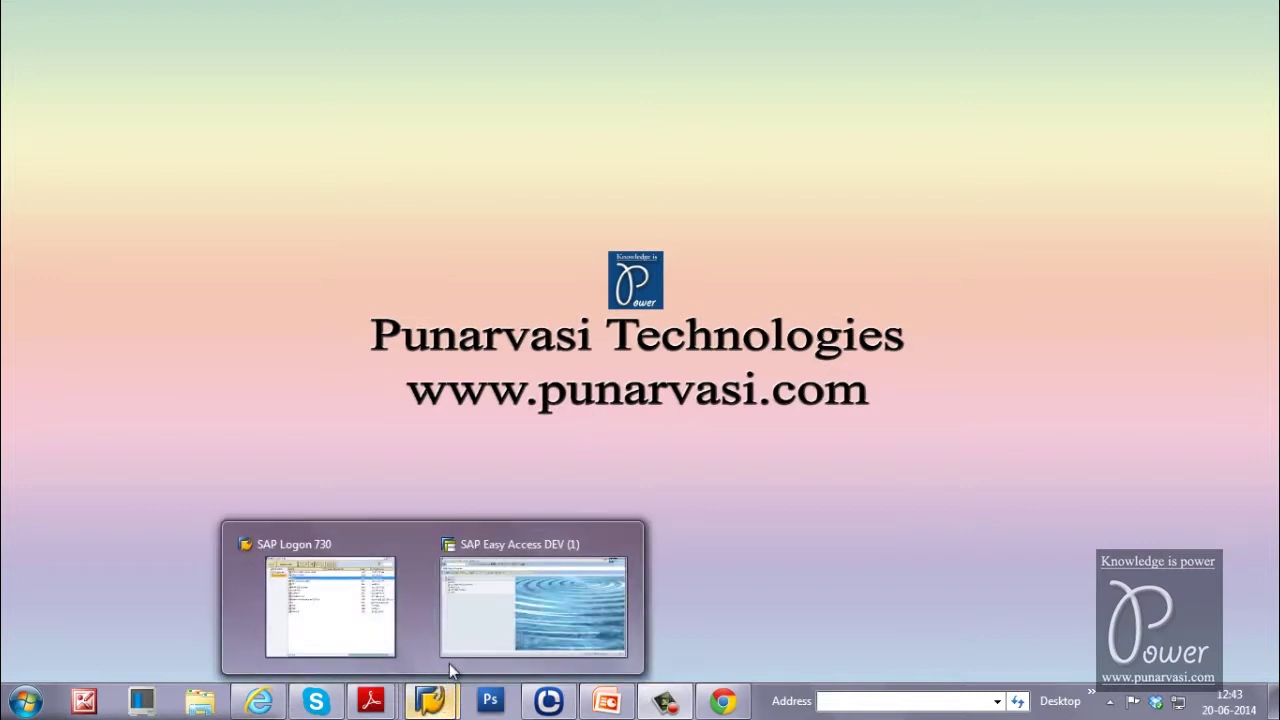
From SAP Easy Access, run SM64 to list background events such as SAP_IMPORT_START and RAJ01.
left_click(488, 612)
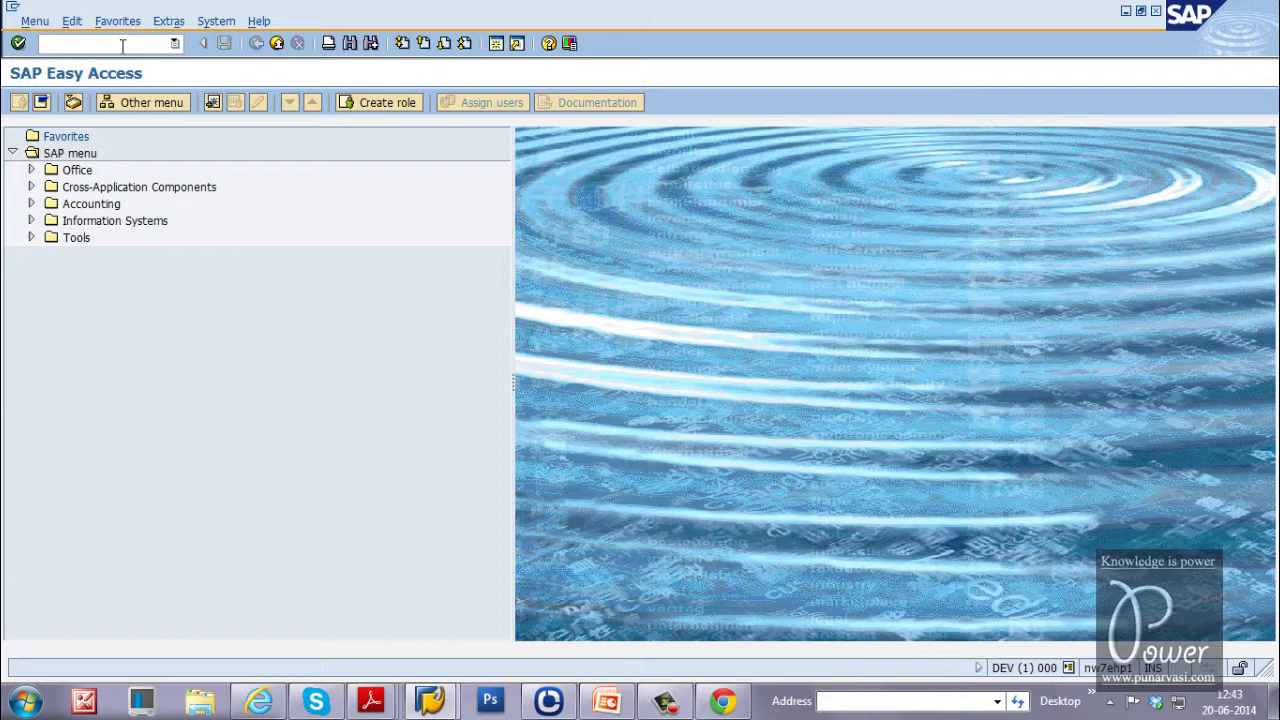
type("sm64")
key("Return")
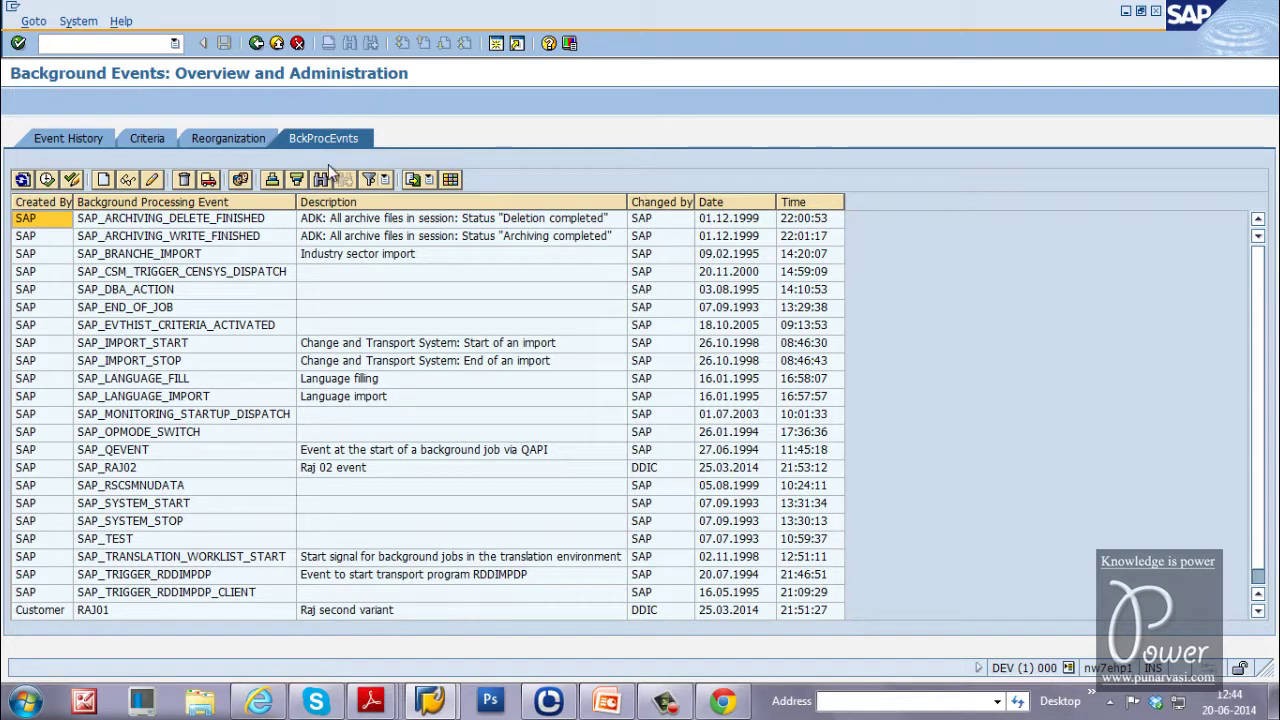
Create and save the event My_Event with the description 'My own event'.
left_click(102, 181)
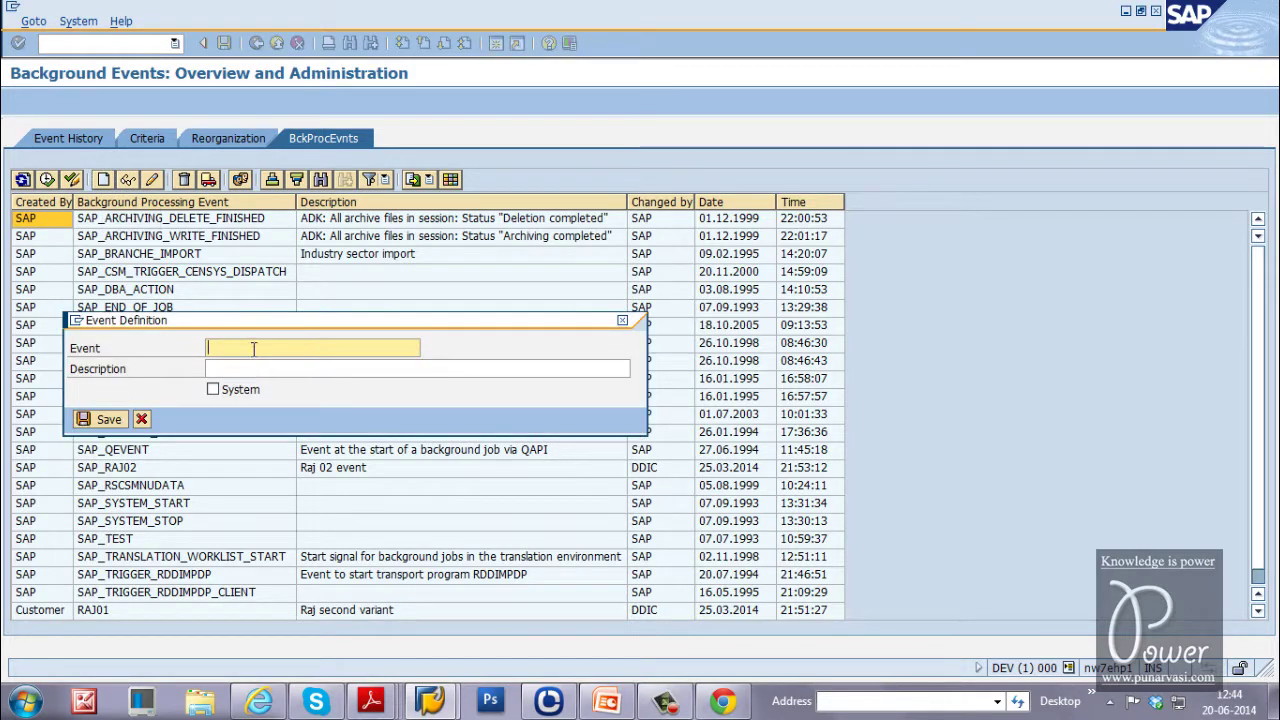
type("My")
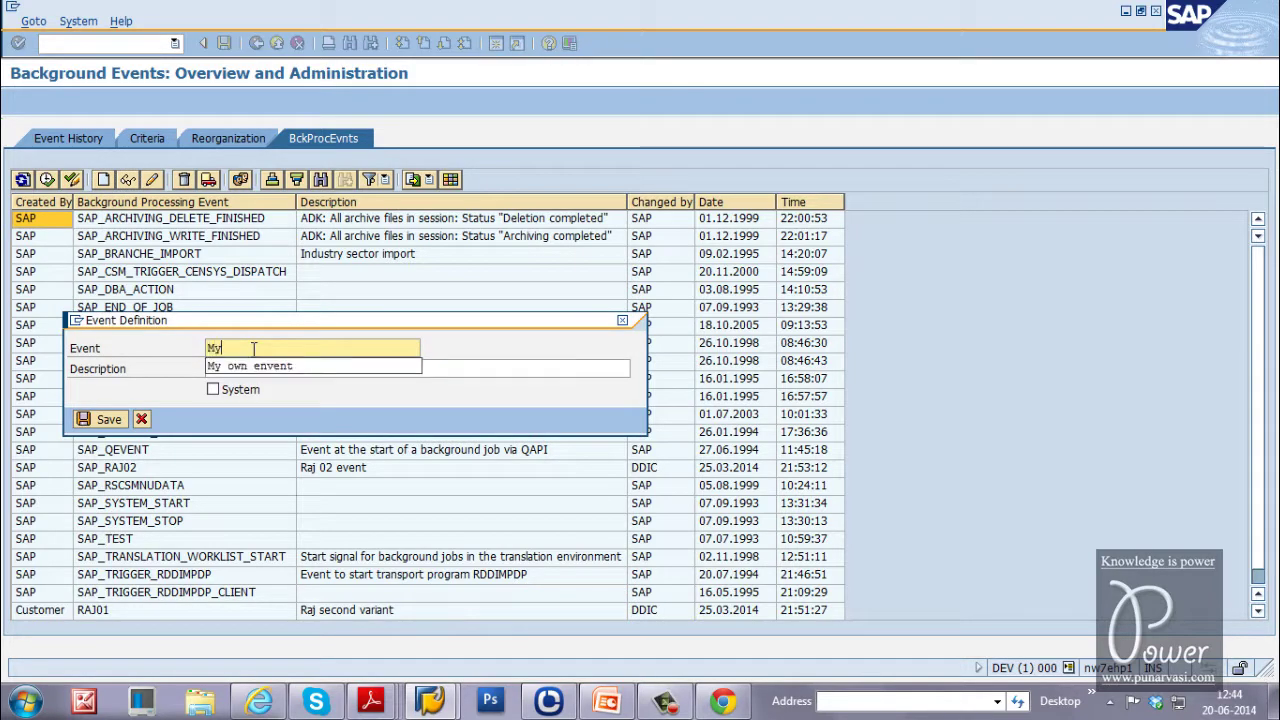
type("_Event")
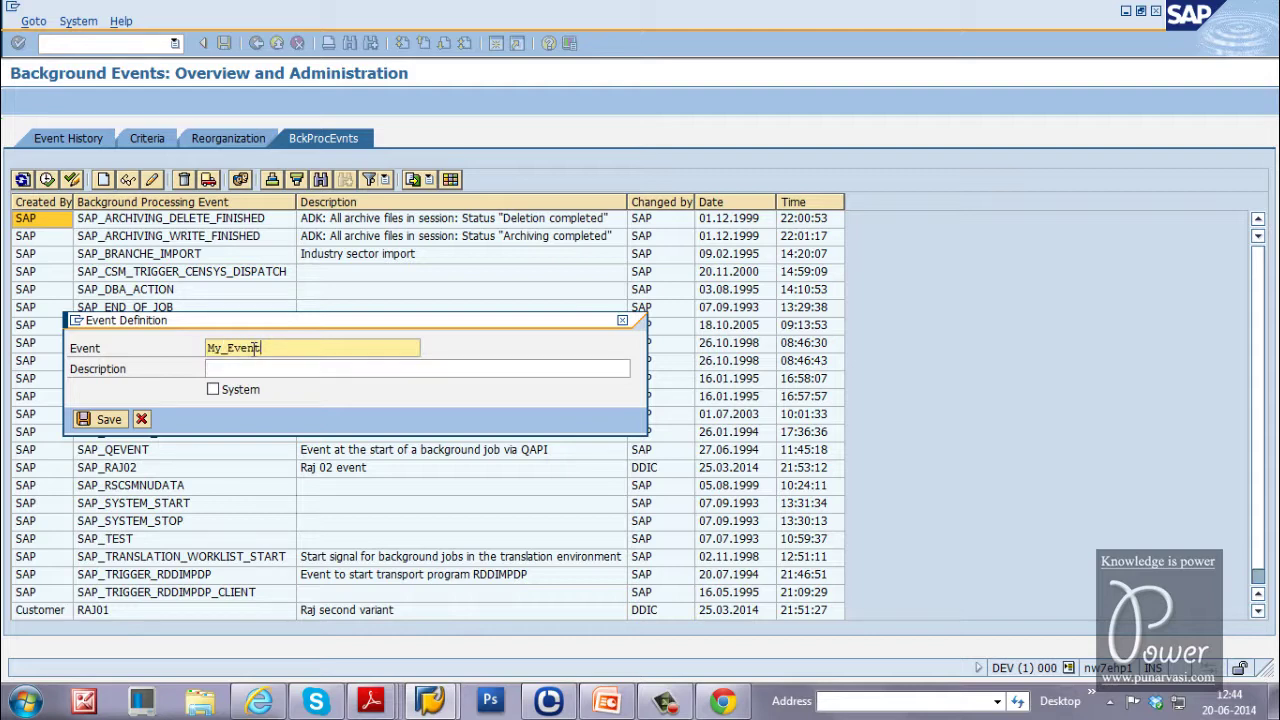
left_click(251, 369)
type("M")
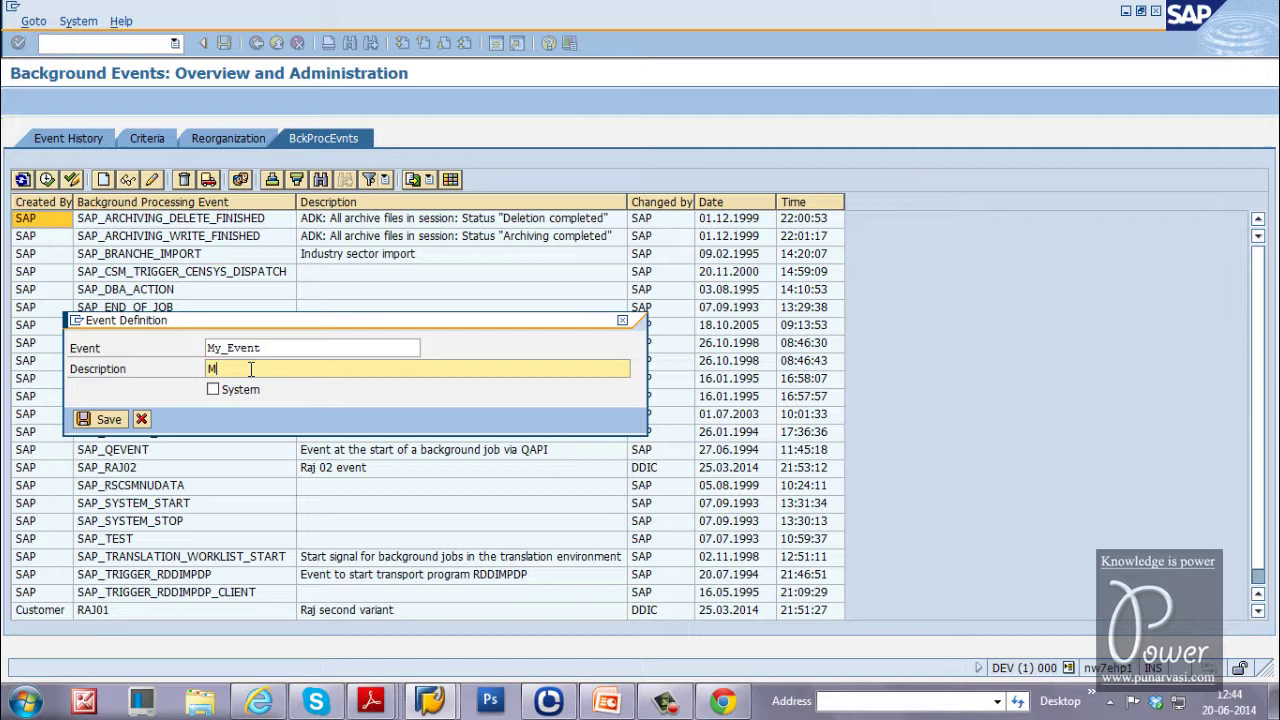
type("y own event")
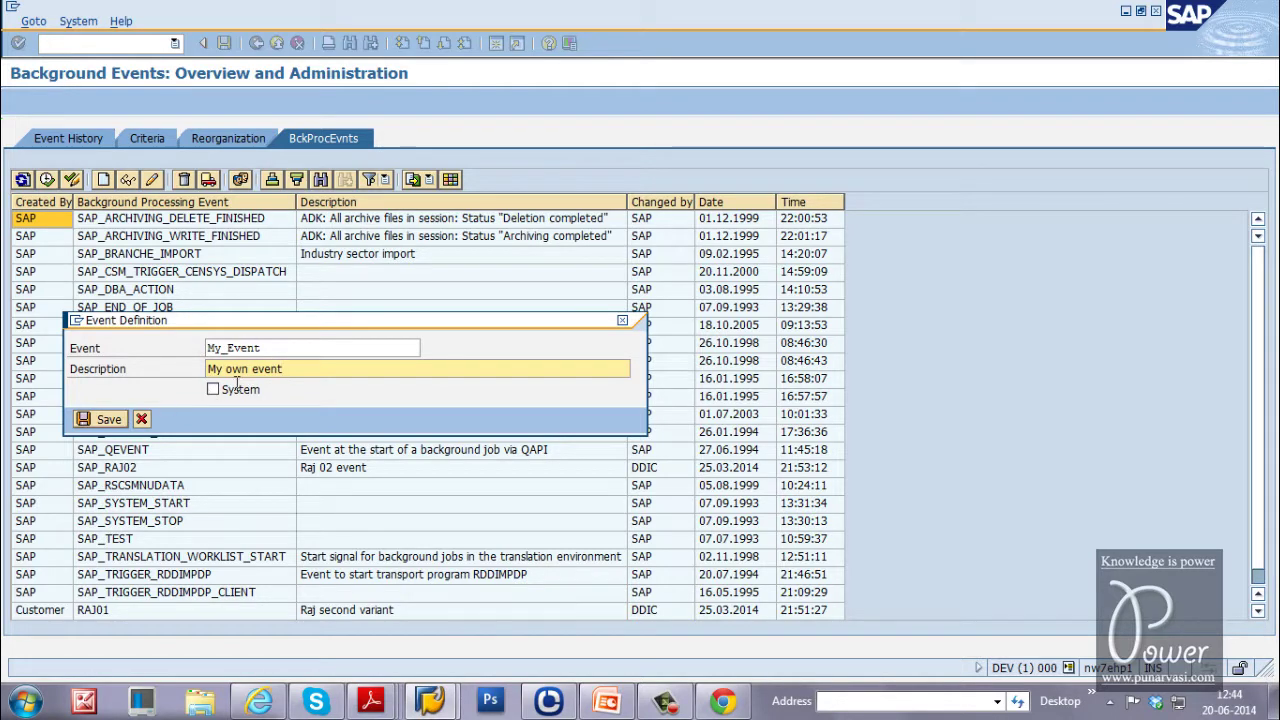
left_click(101, 420)
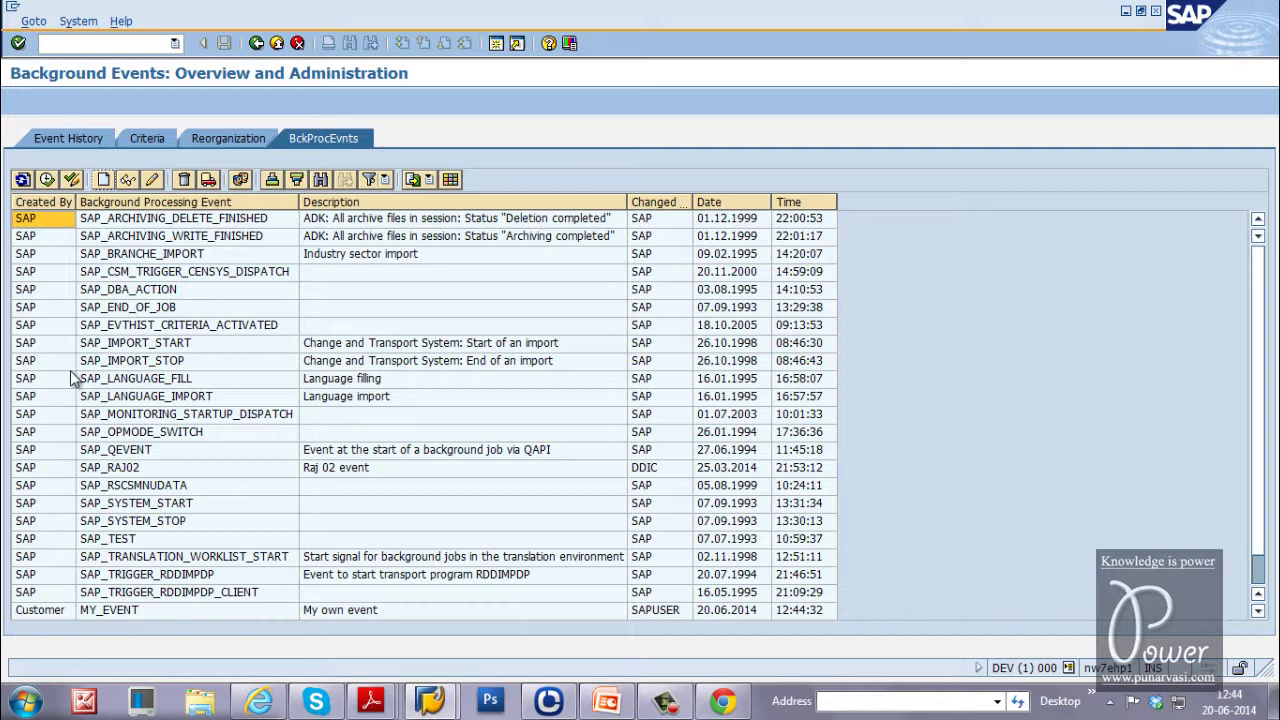
left_click(55, 608)
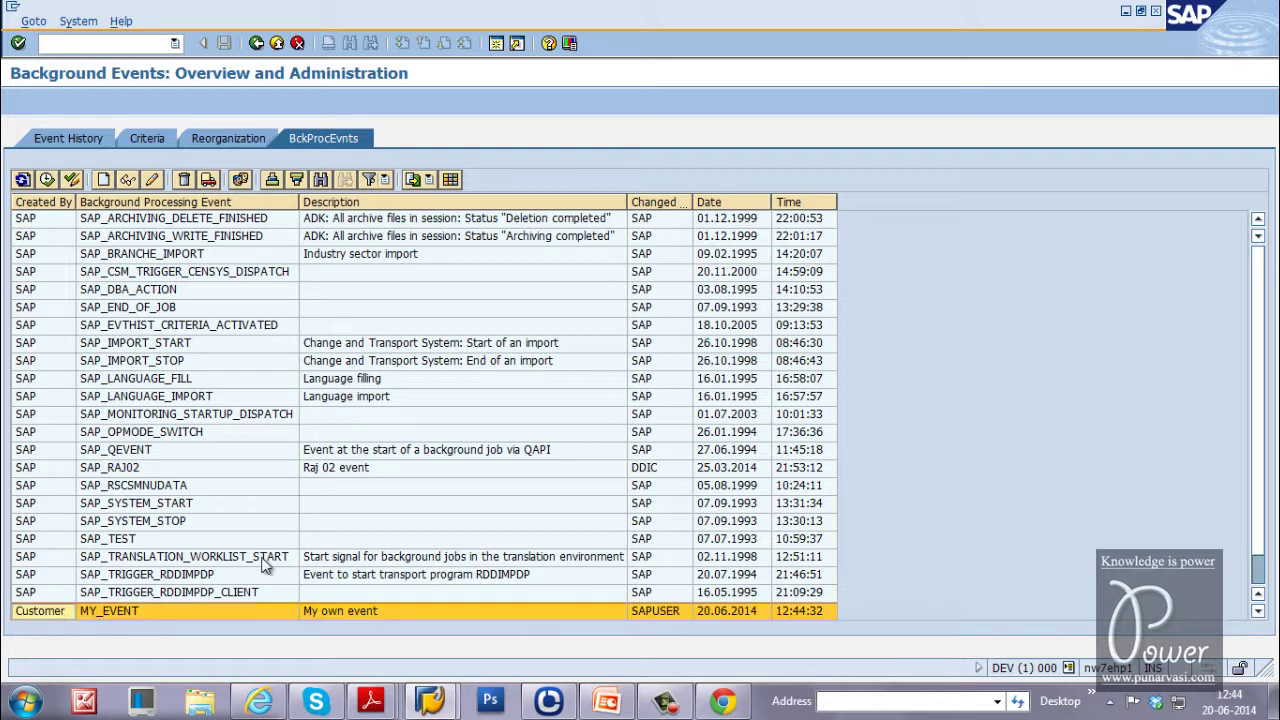
scroll(255, 575, "down", 1)
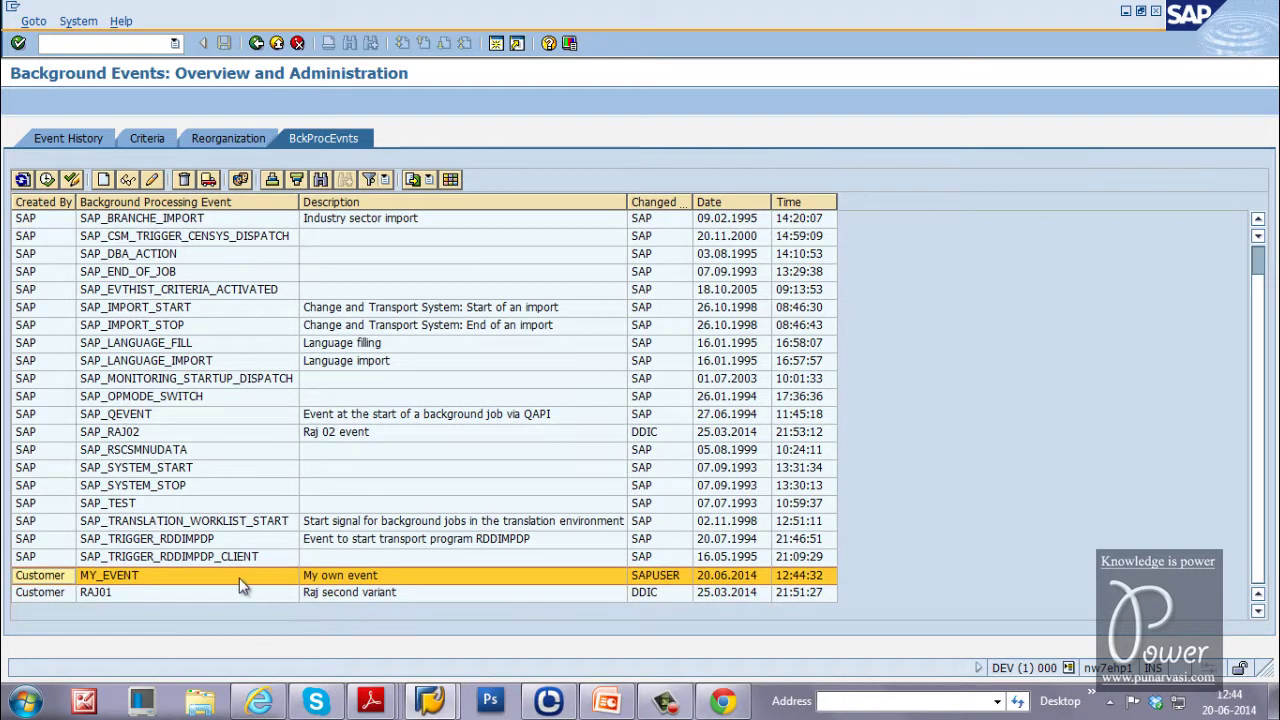
Open a second session and run SM36 to define a background job.
left_click(496, 44)
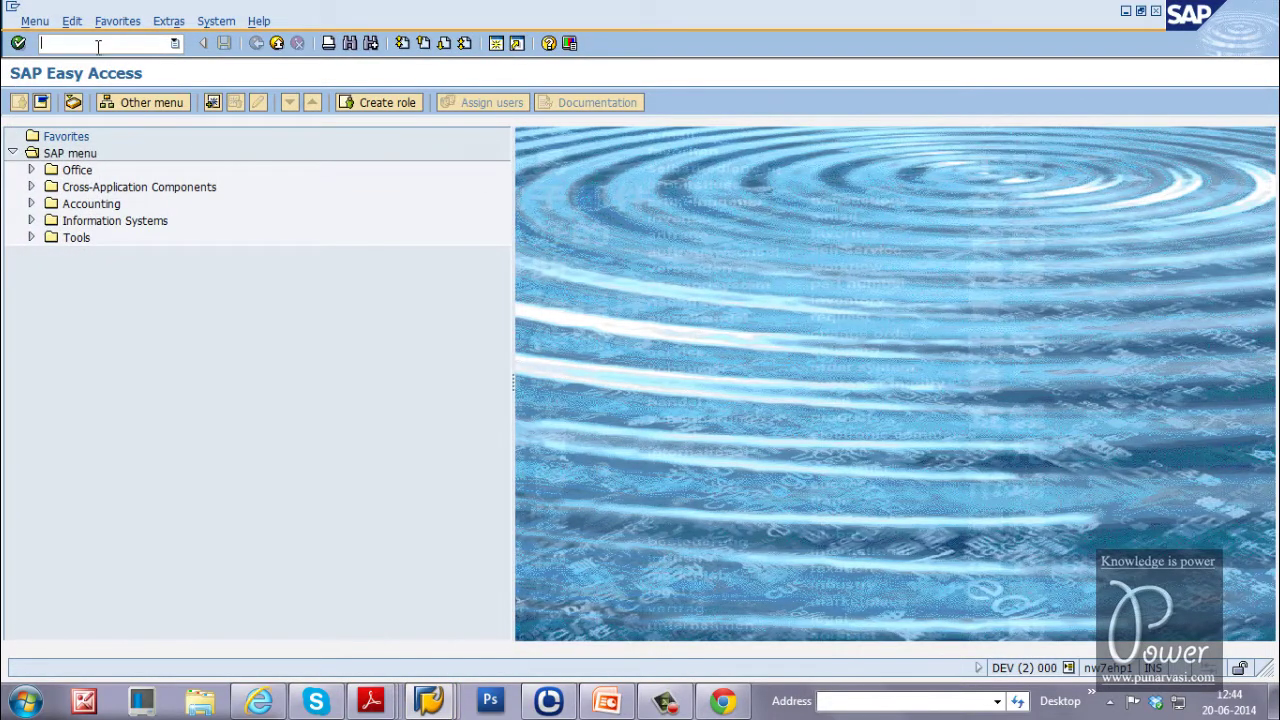
type("sm36")
key("Return")
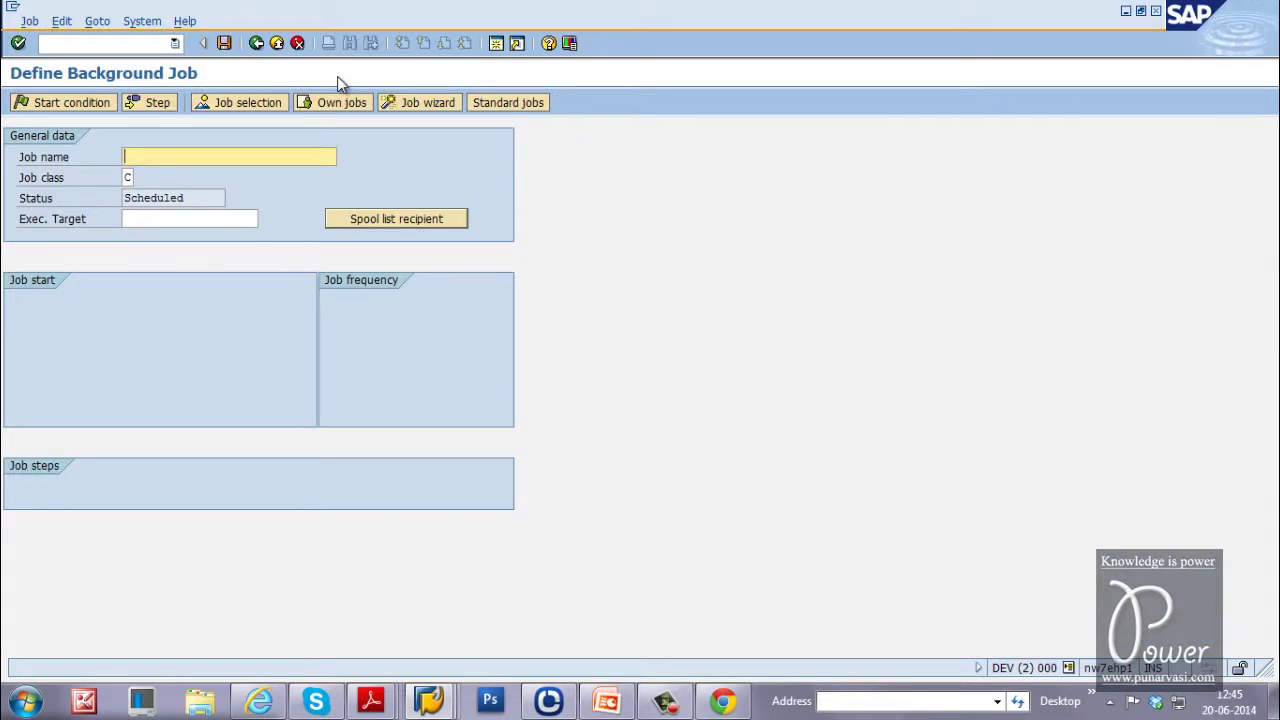
Name the job Event_00, leave the execution target empty, and save it.
type("Event_00")
left_click(152, 220)
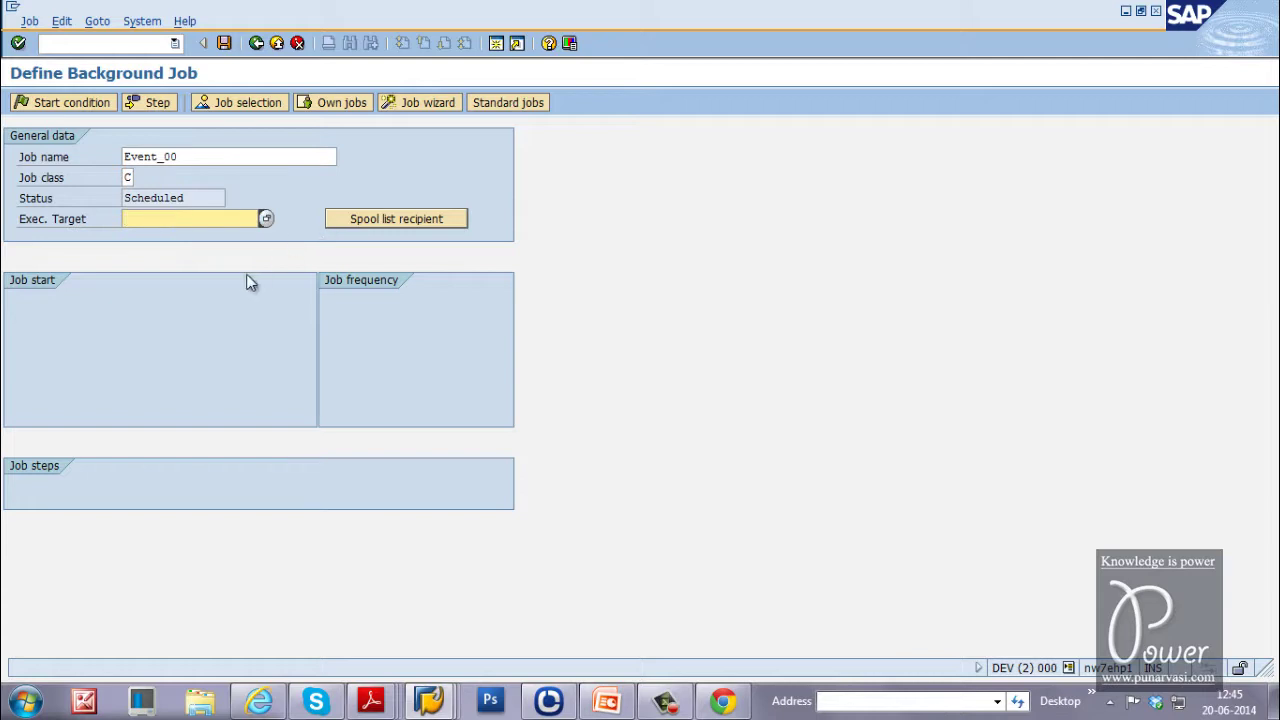
left_click(266, 220)
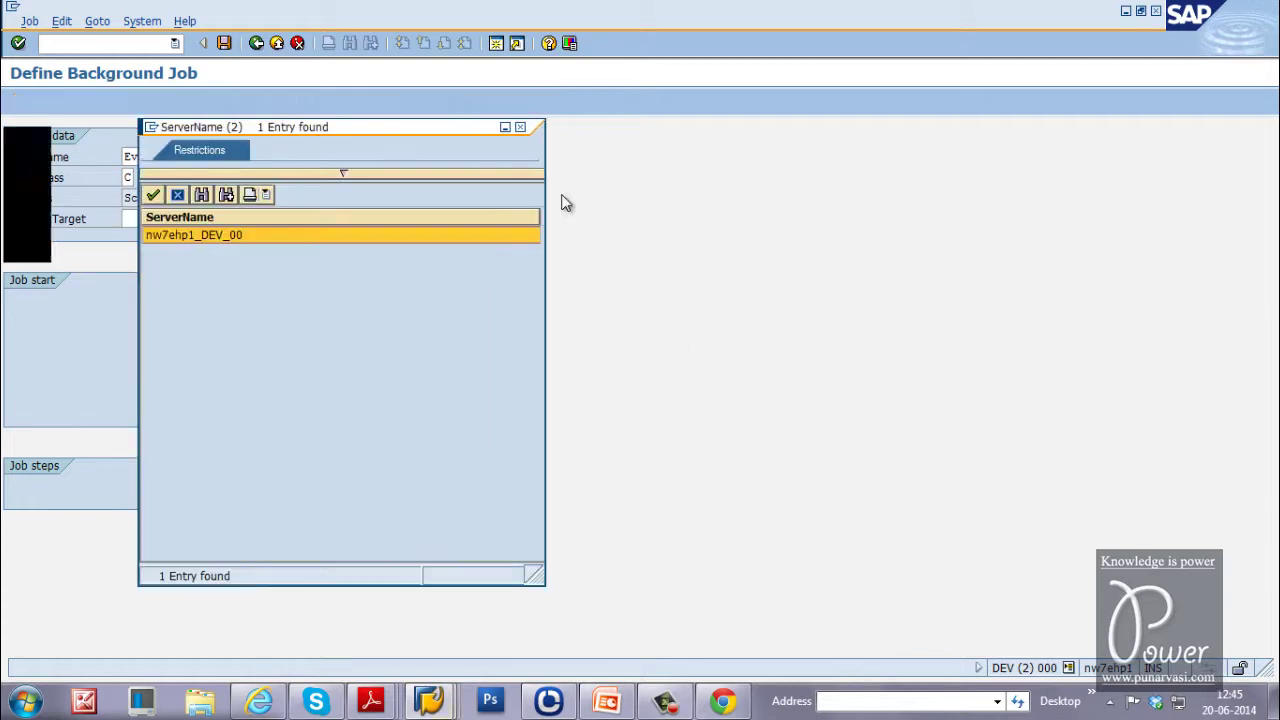
left_click(520, 127)
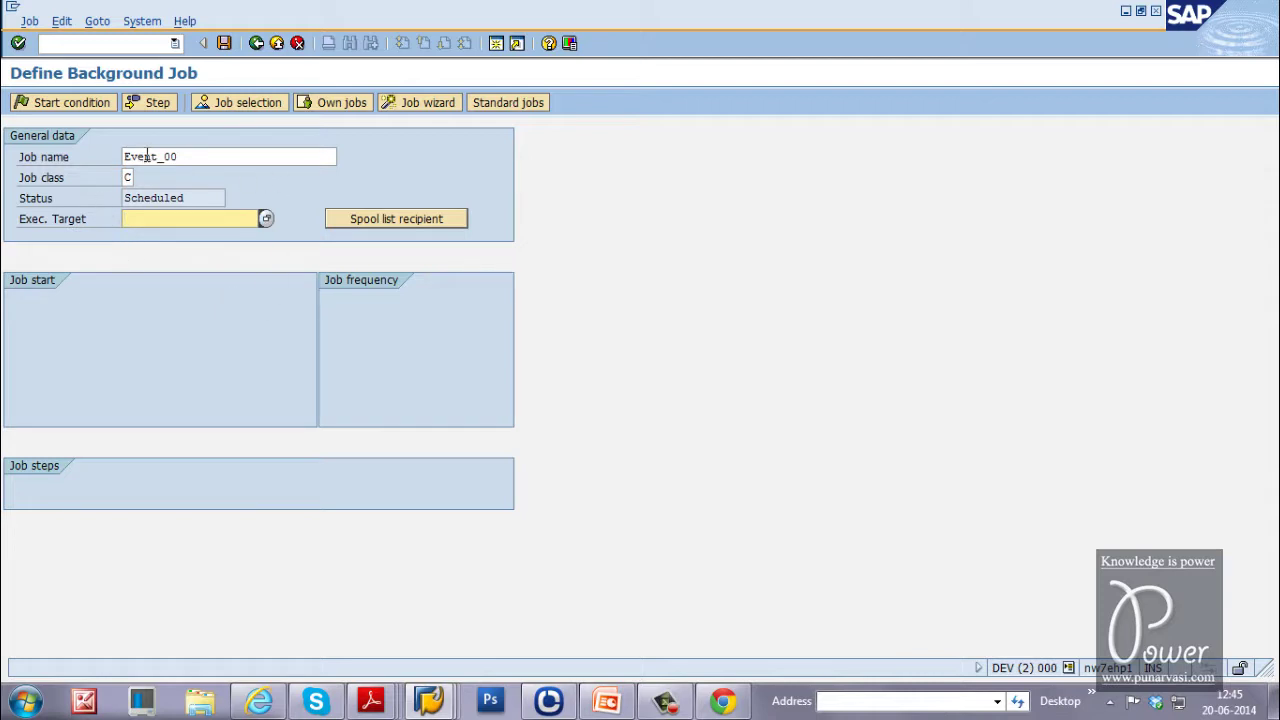
left_click(224, 45)
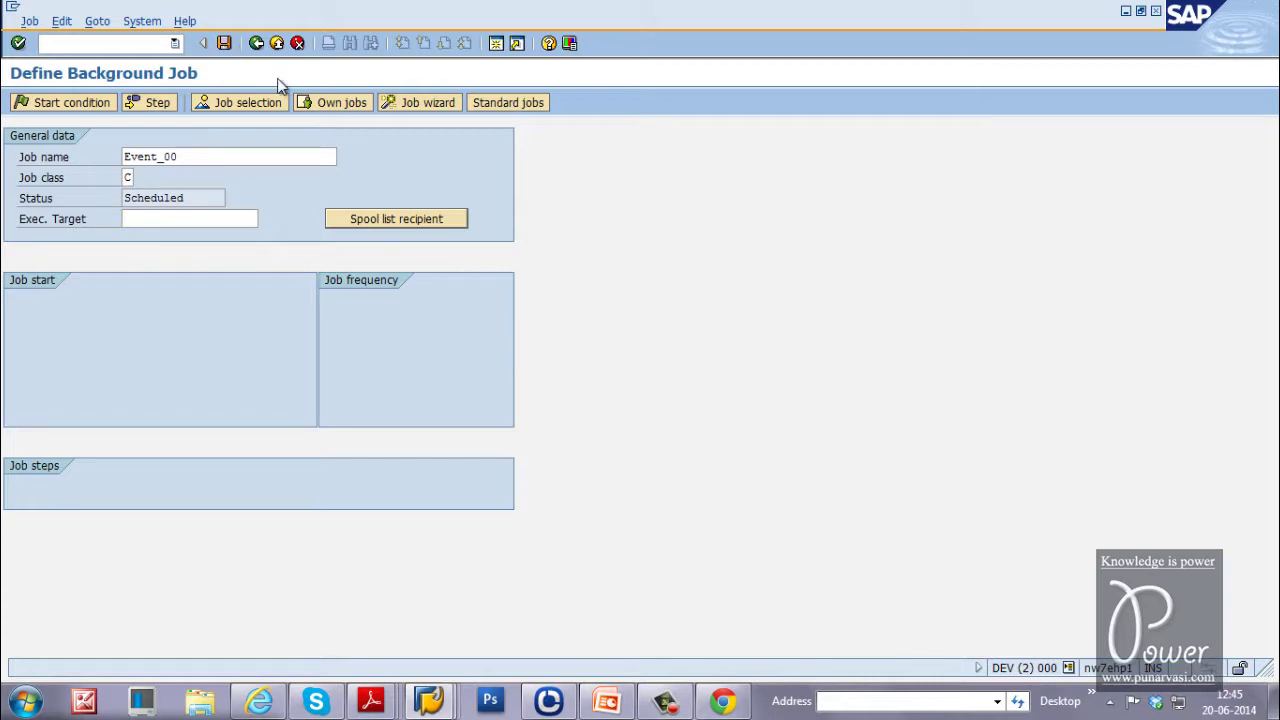
Enter RSPFPAR as the ABAP program for step 1.
left_click_drag(252, 94, 701, 48)
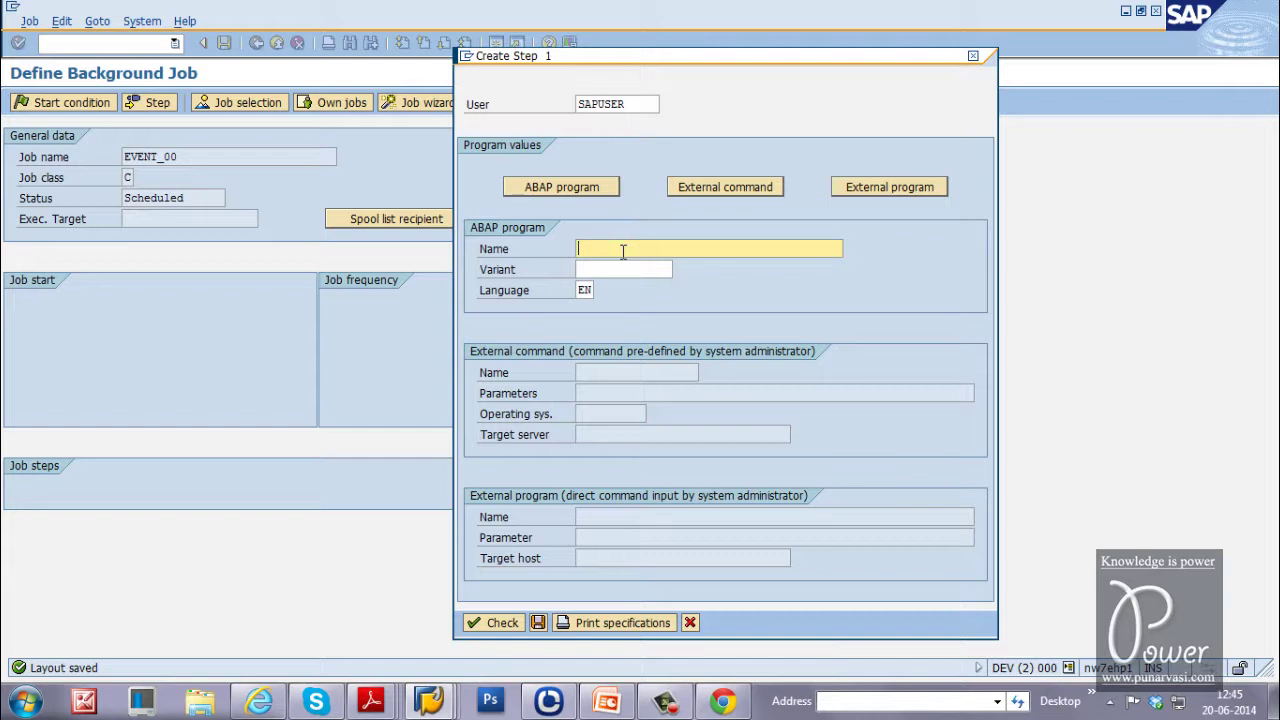
type("RS")
key("Down")
key("Return")
key("Tab")
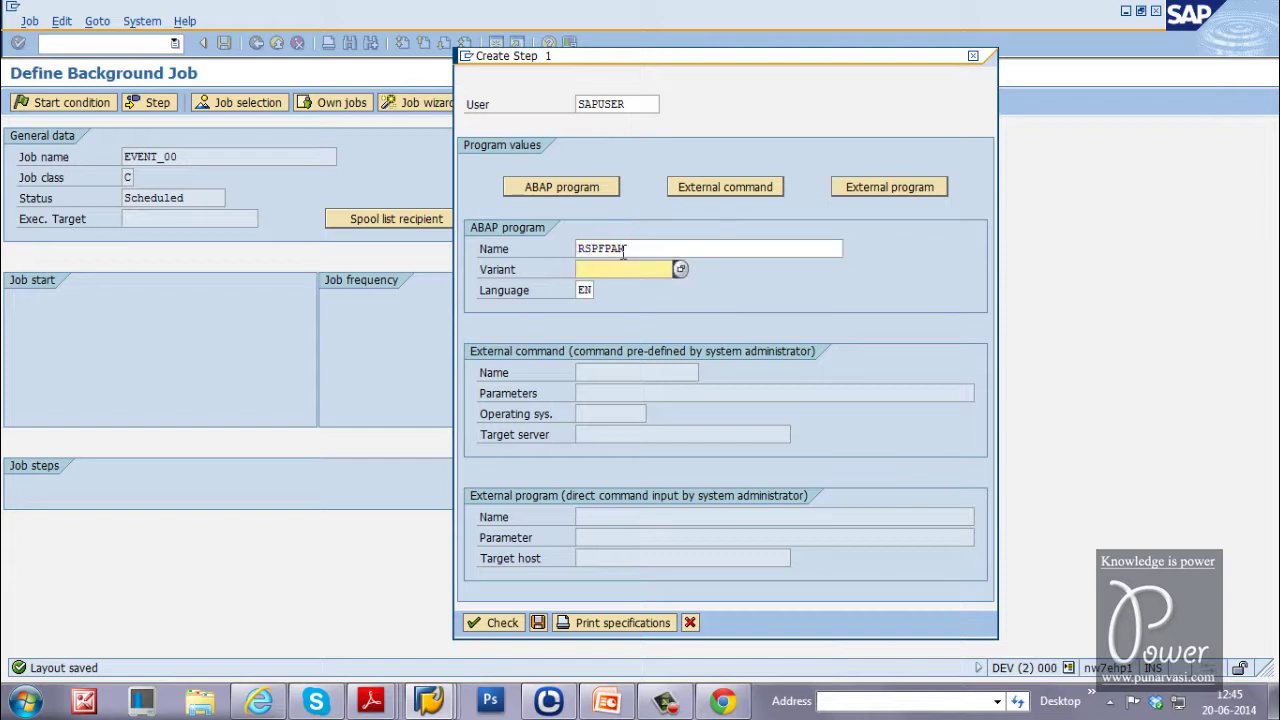
Choose the variant RDISP_PARAS for the step and save it.
left_click(680, 269)
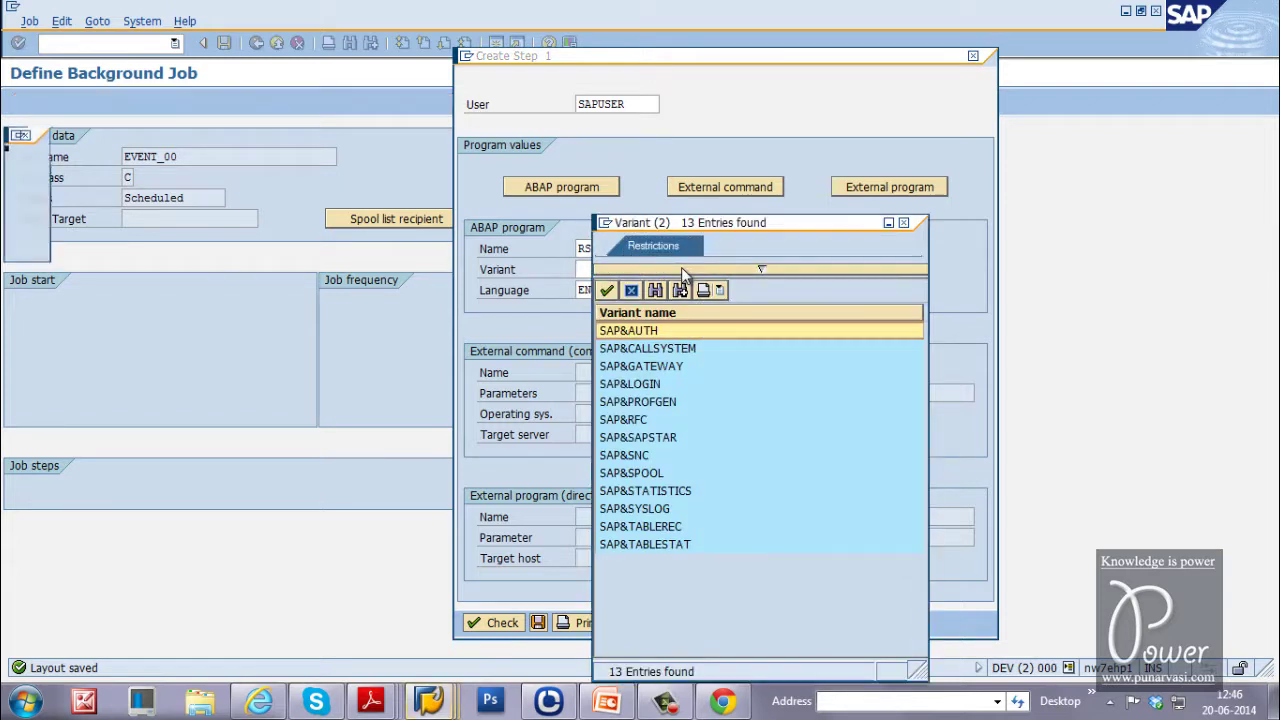
left_click(631, 290)
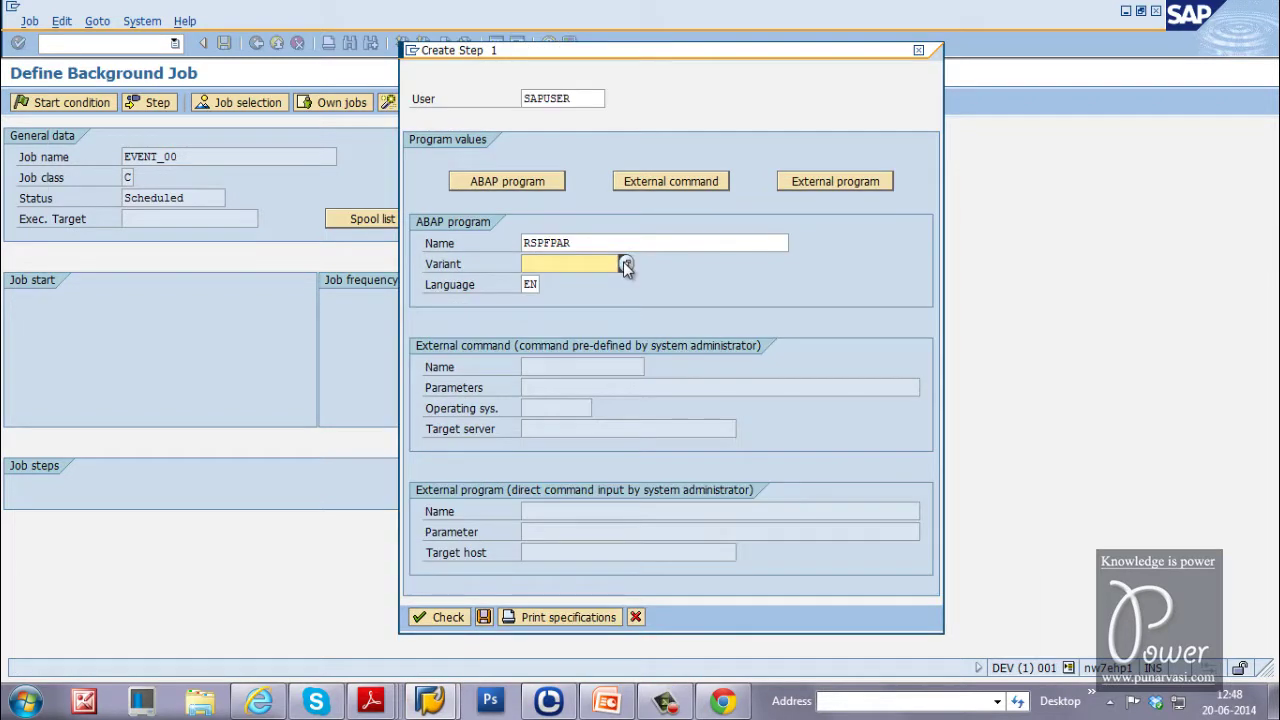
left_click(625, 265)
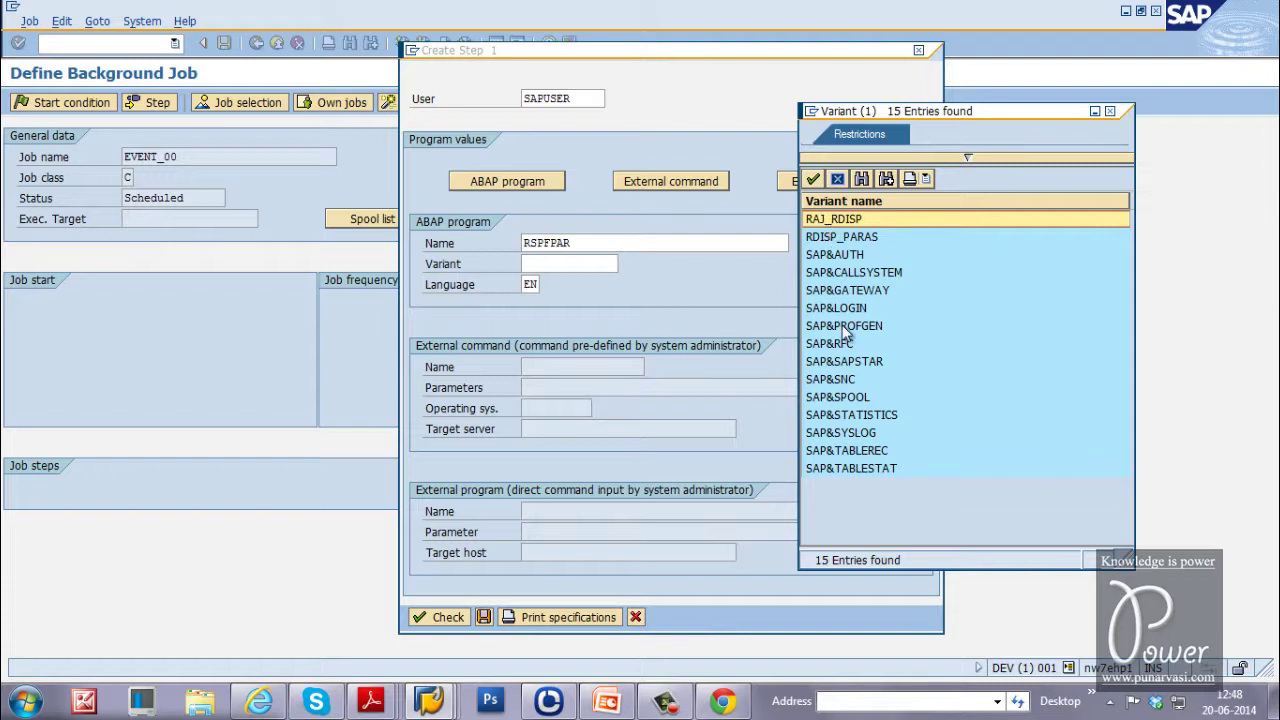
left_click(827, 239)
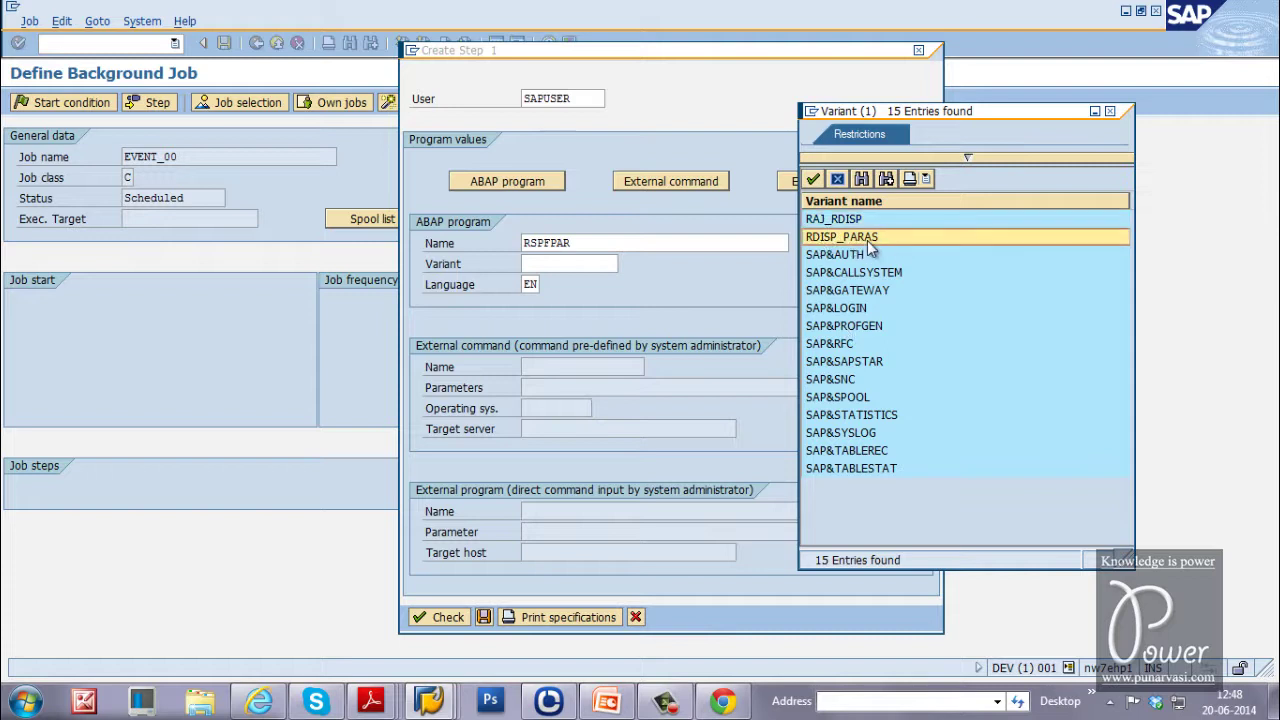
double_click(868, 240)
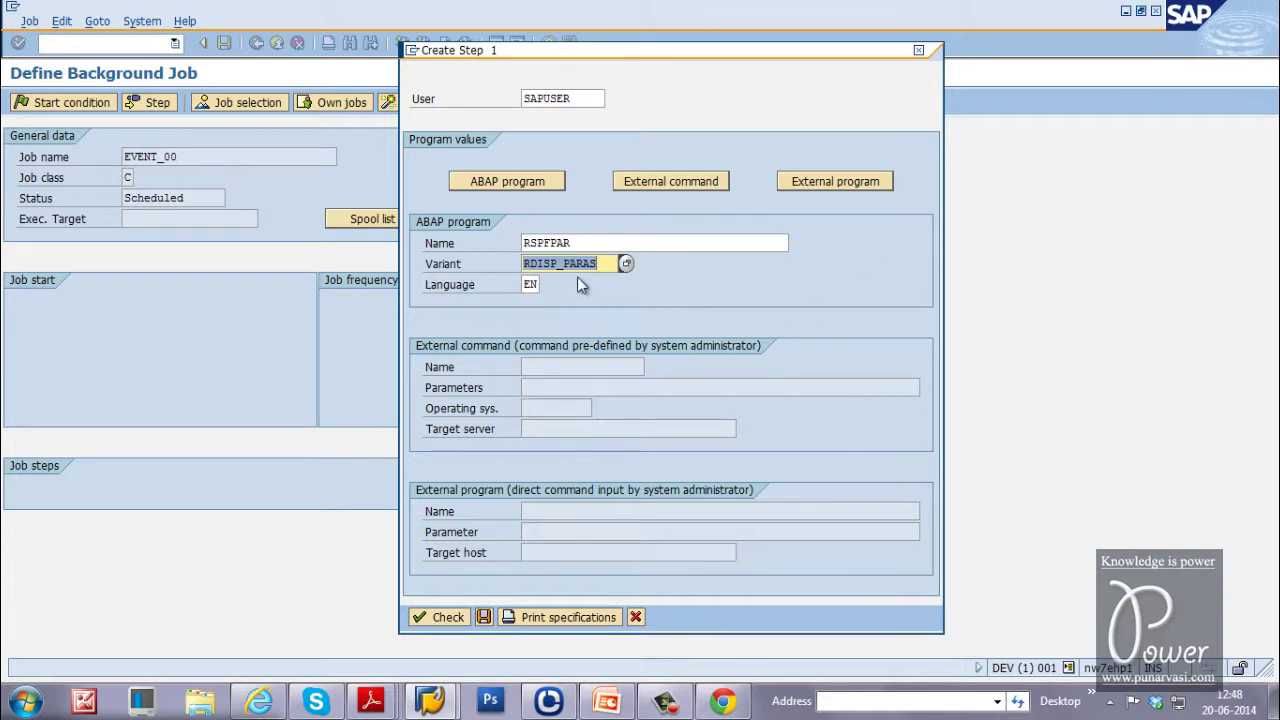
left_click(600, 263)
left_click(483, 616)
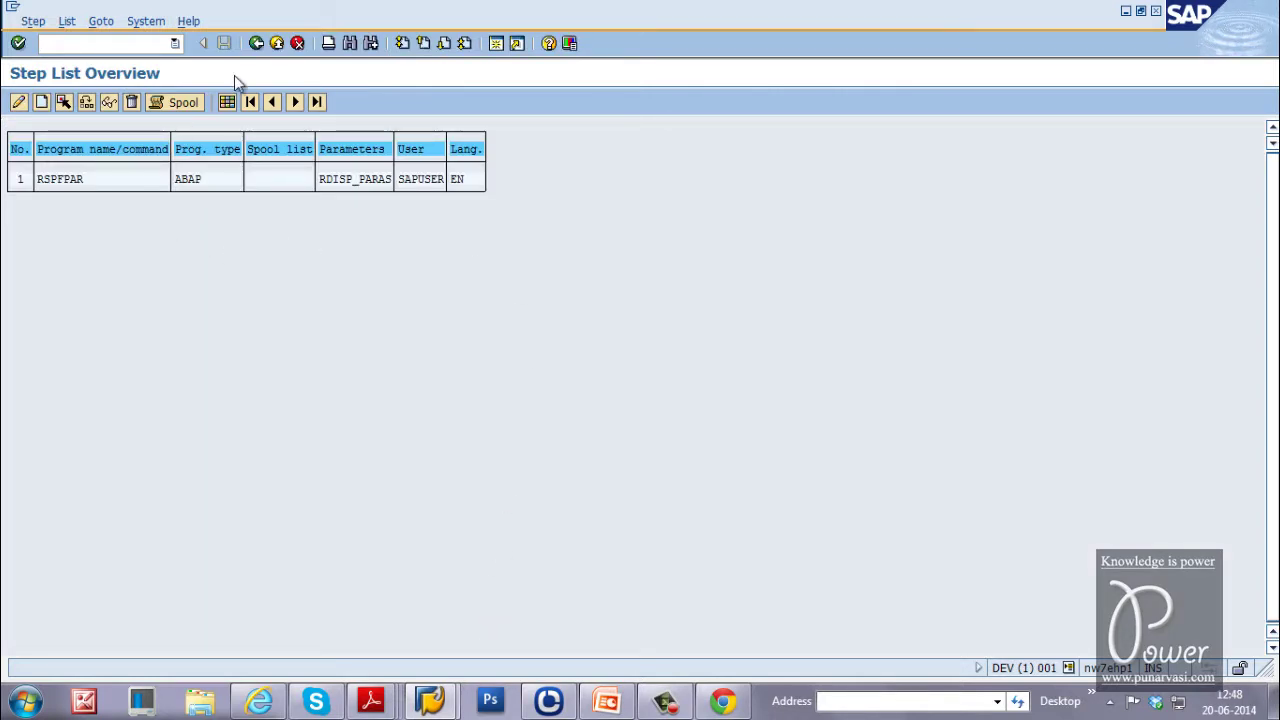
Return from the Step List Overview to the EVENT_00 job definition.
left_click(256, 45)
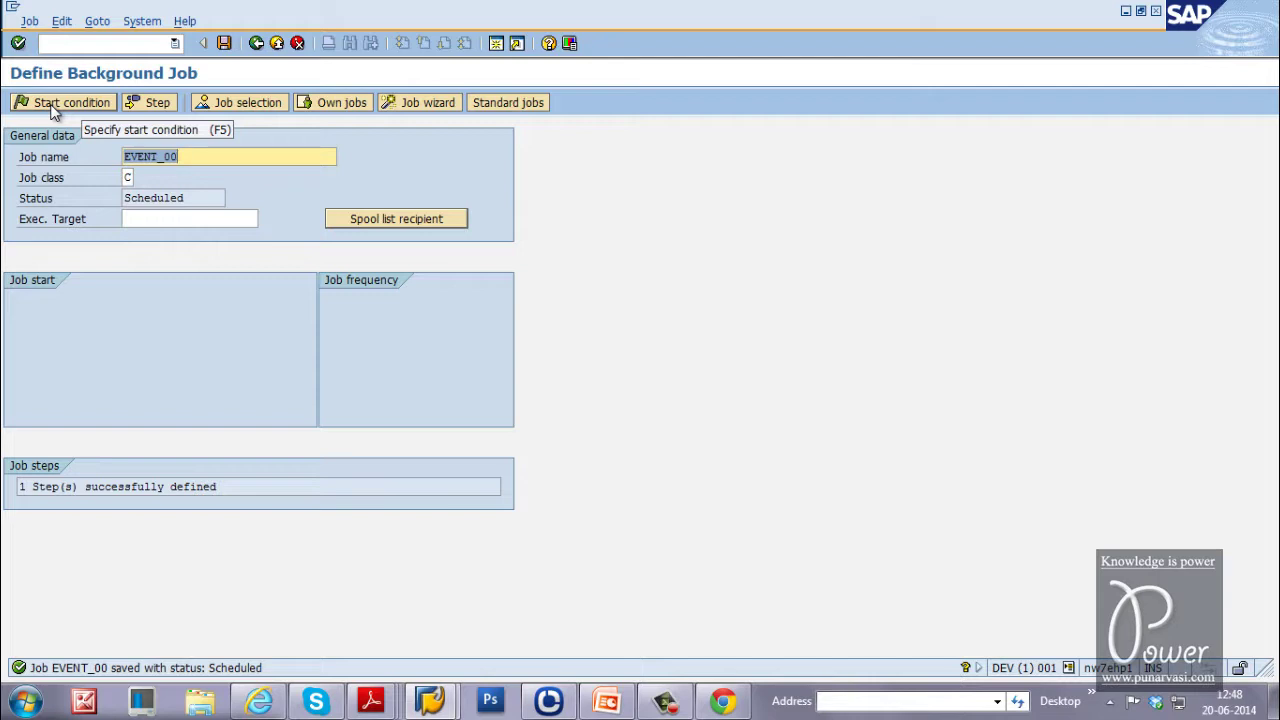
Set the start condition to After event MY_EVENT, check it, and save.
left_click(55, 103)
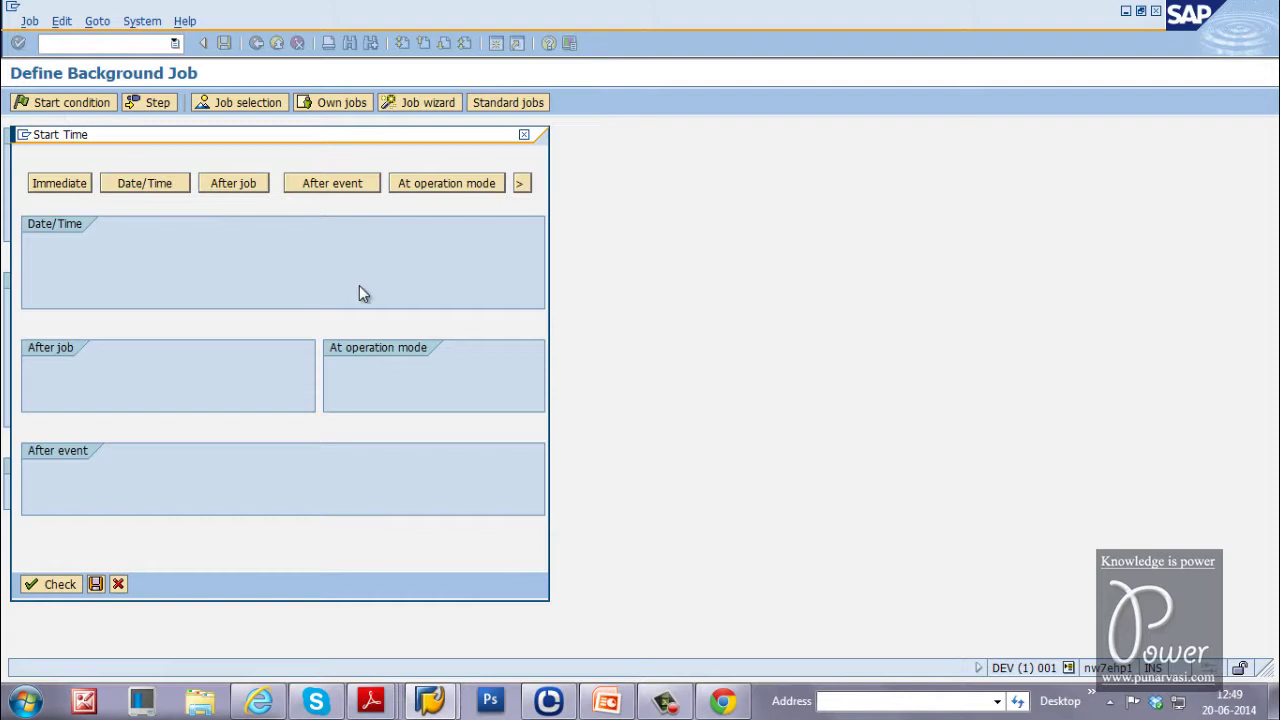
left_click(326, 186)
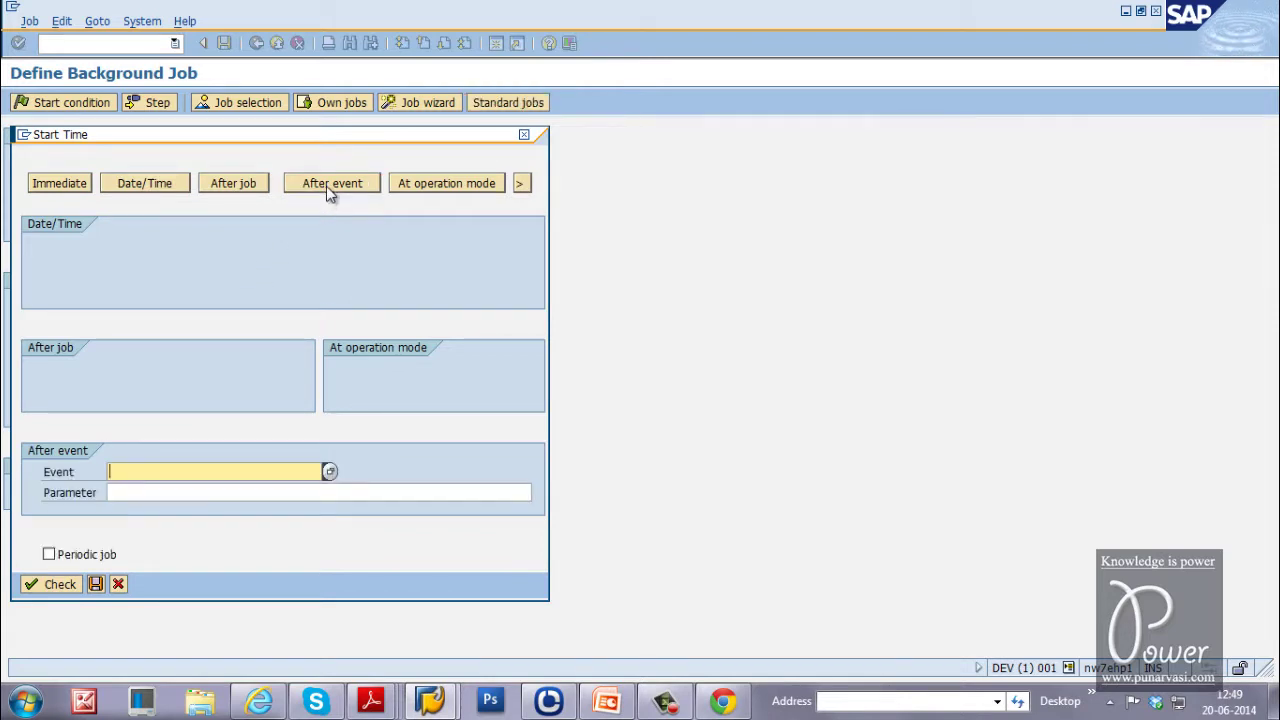
left_click(330, 473)
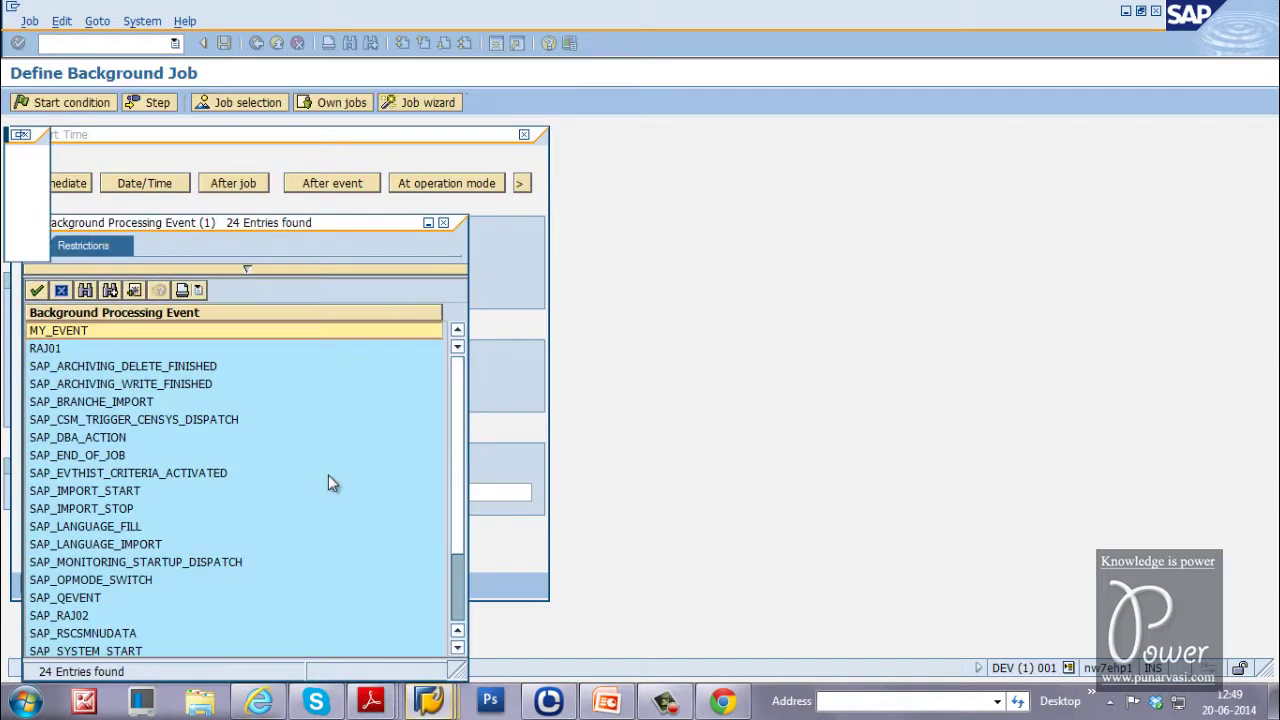
double_click(74, 332)
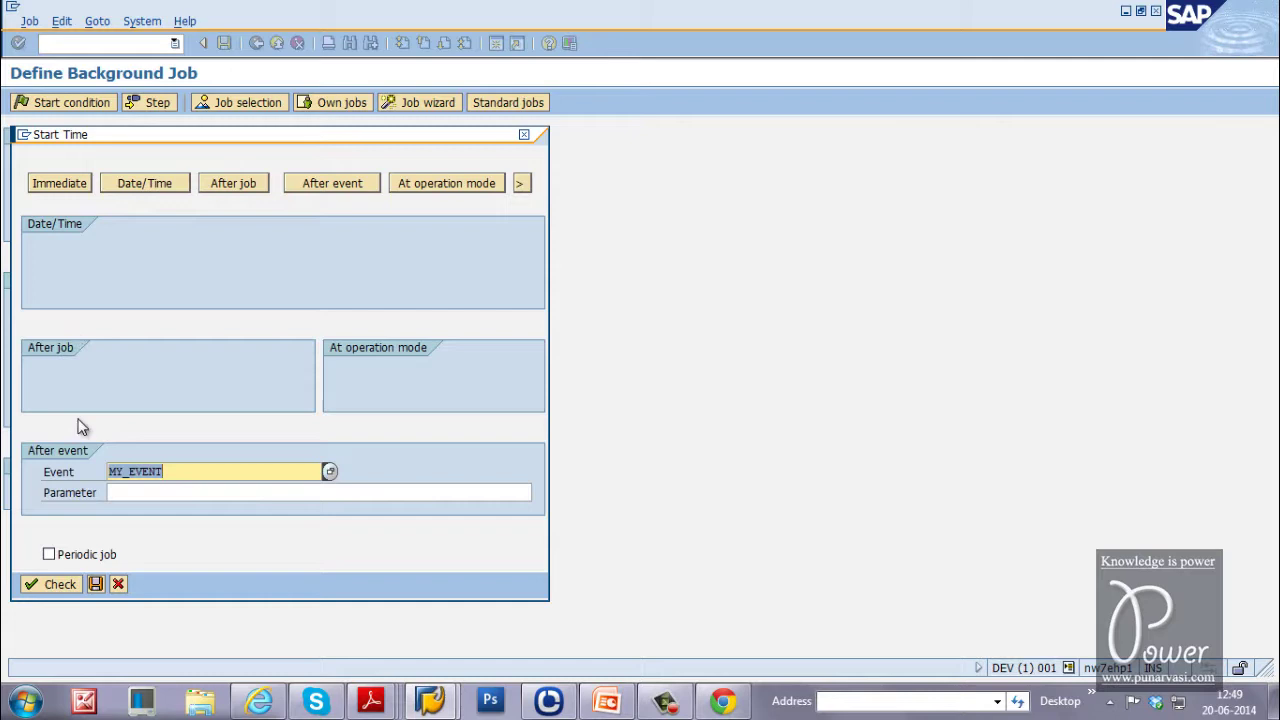
left_click(115, 493)
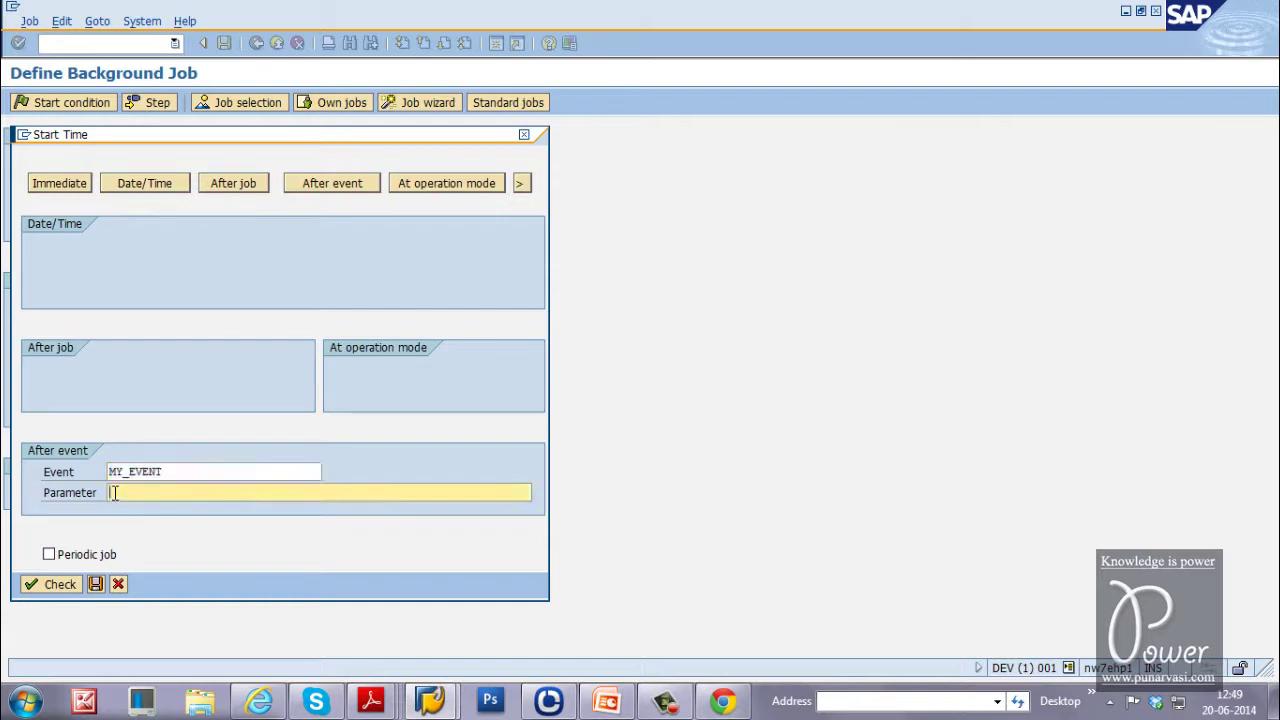
left_click(61, 589)
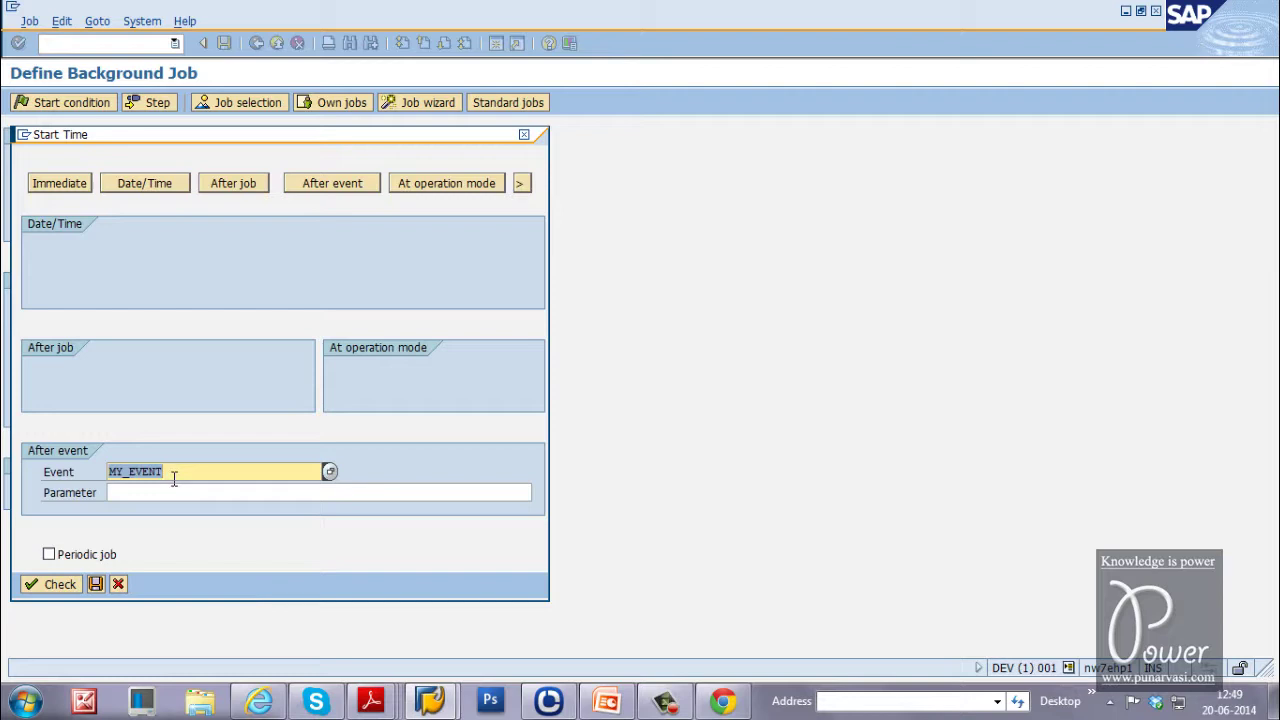
left_click(96, 585)
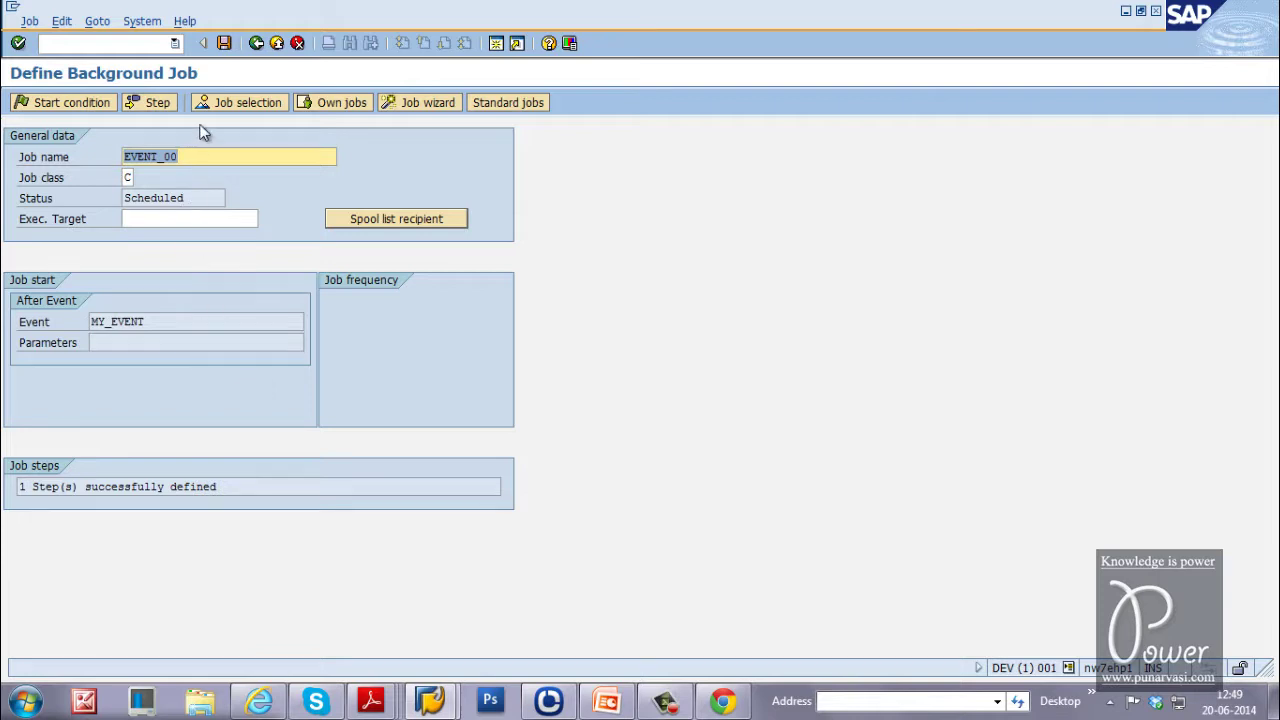
Save job EVENT_00 so it is Released and waits for MY_EVENT.
left_click(224, 44)
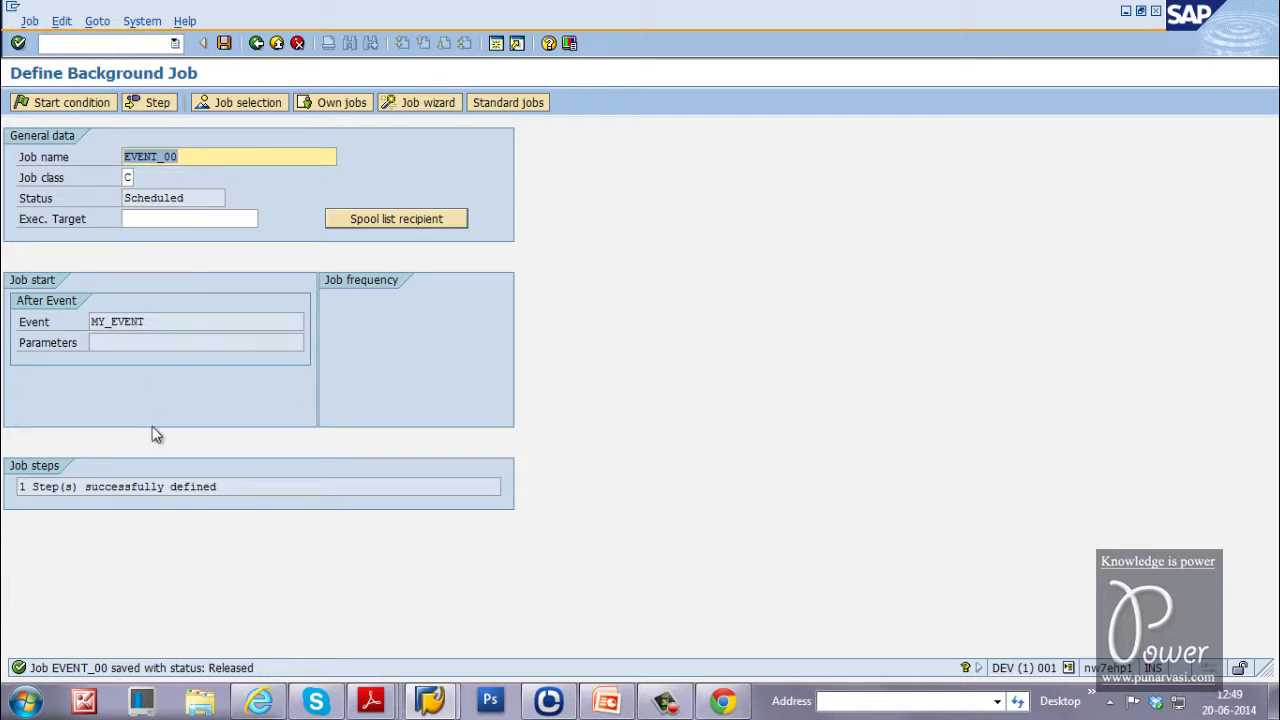
left_click(120, 44)
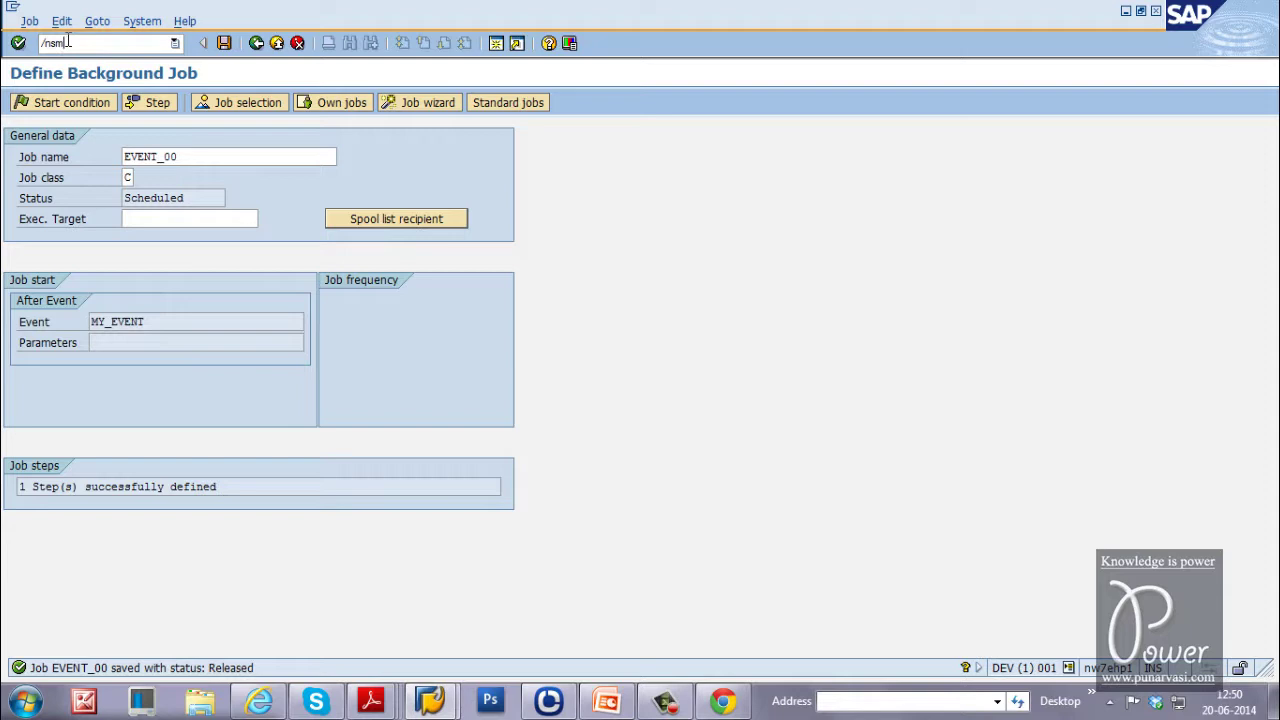
Run SM37 with scheduled jobs and any event (*) included to list both EVENT_00 jobs.
type("7")
key("Return")
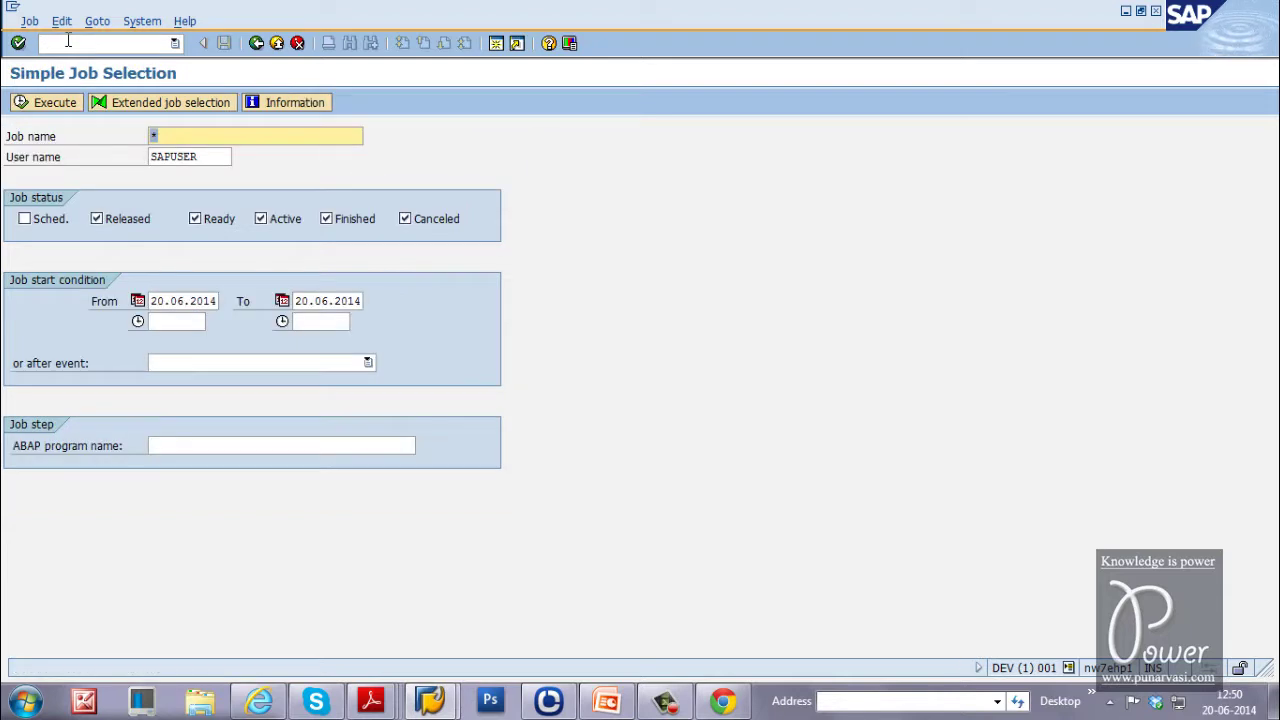
left_click(26, 218)
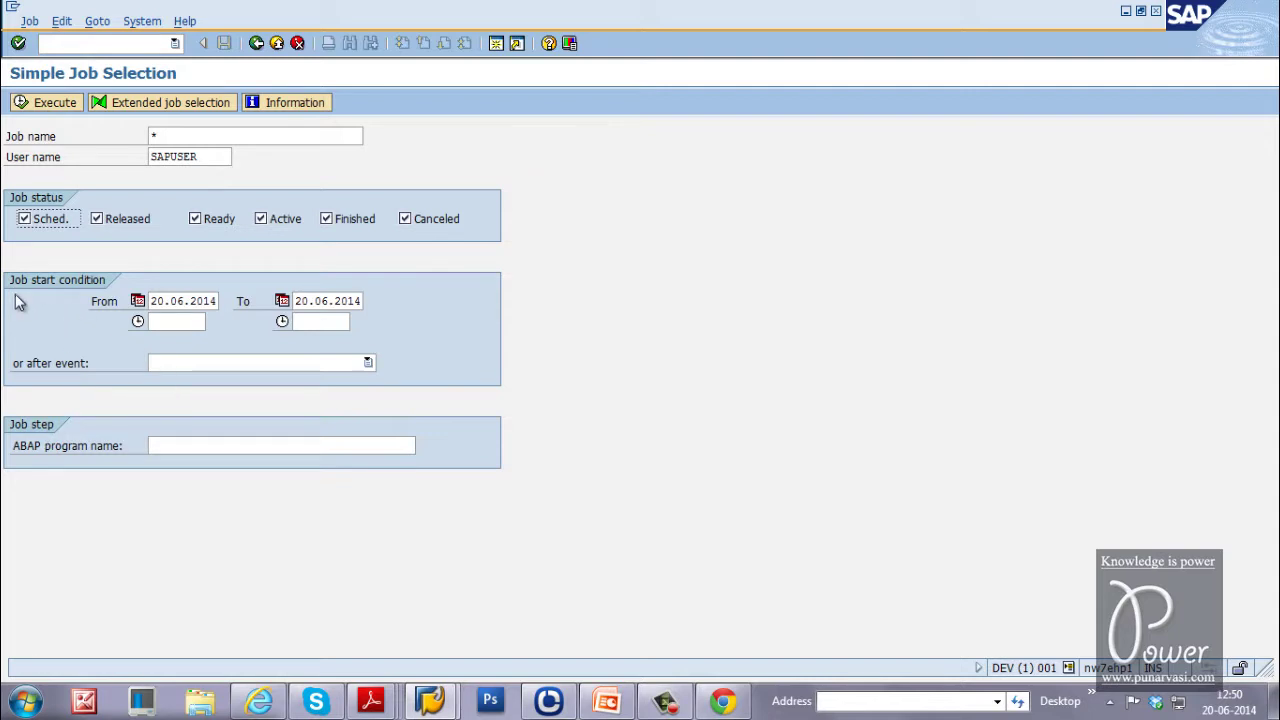
left_click(368, 366)
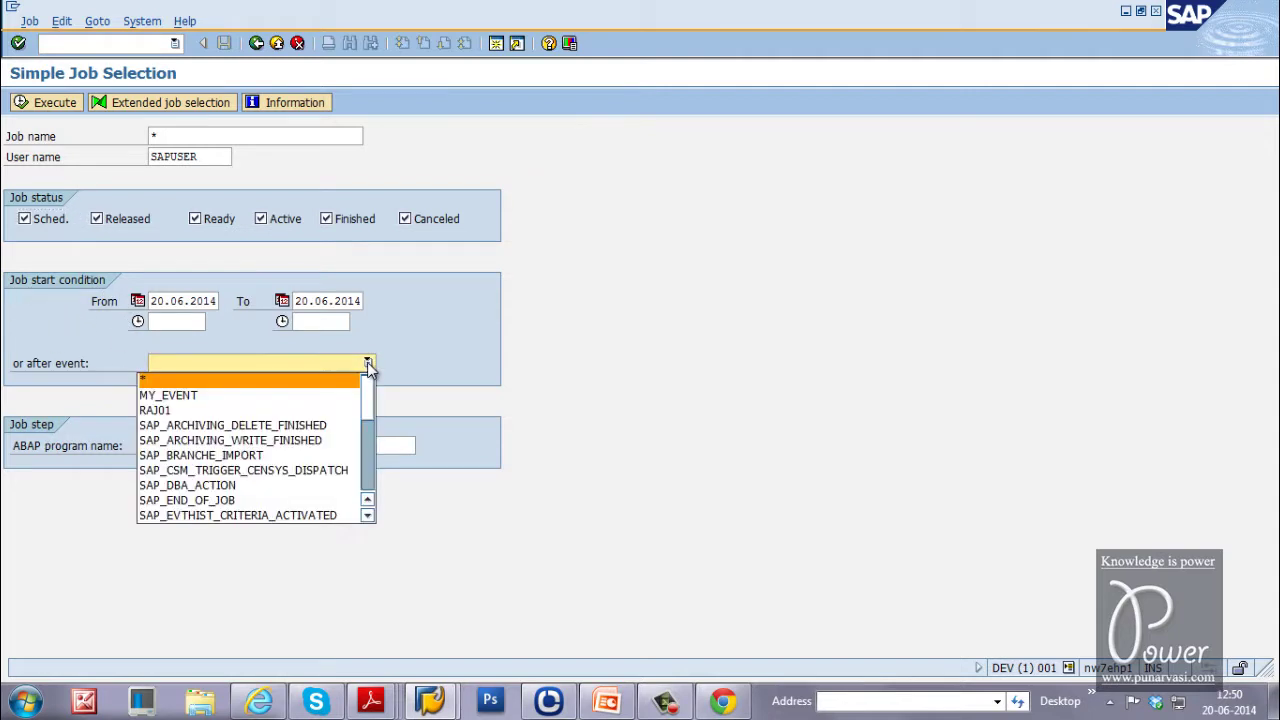
left_click(145, 384)
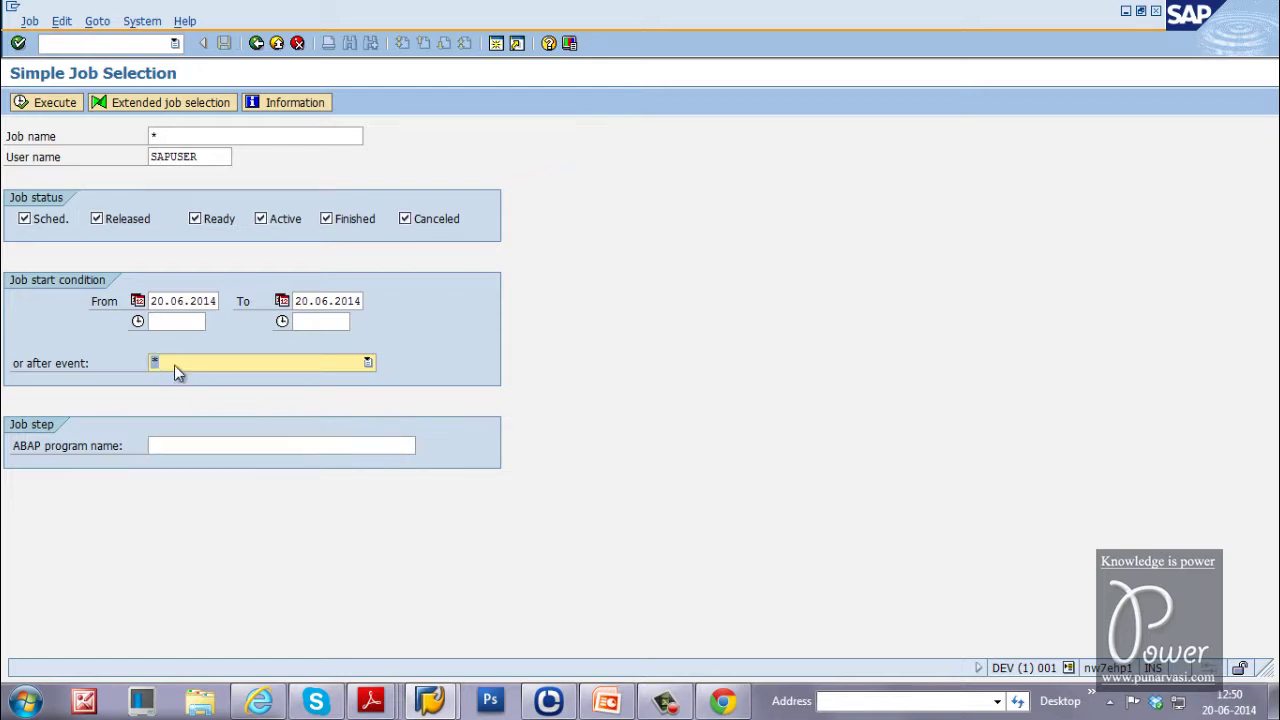
left_click(174, 365)
left_click(152, 378)
left_click(62, 103)
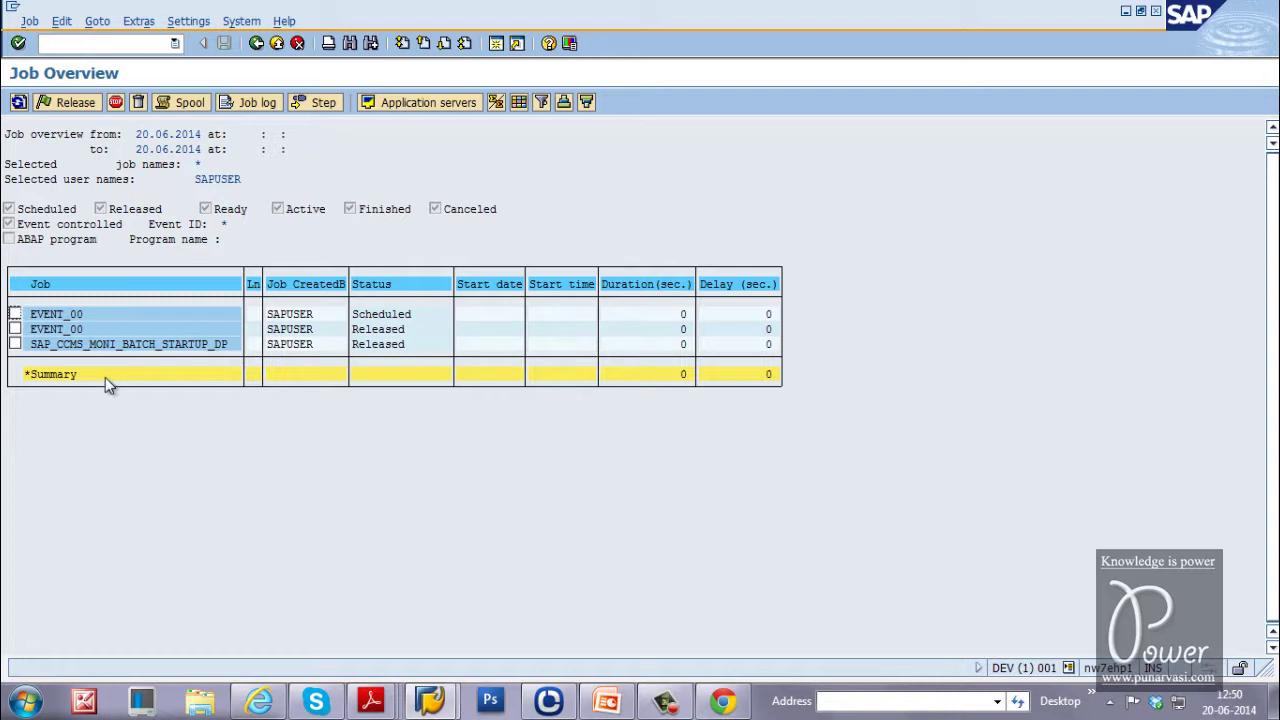
left_click(15, 314)
left_click(15, 329)
left_click(15, 314)
left_click(18, 104)
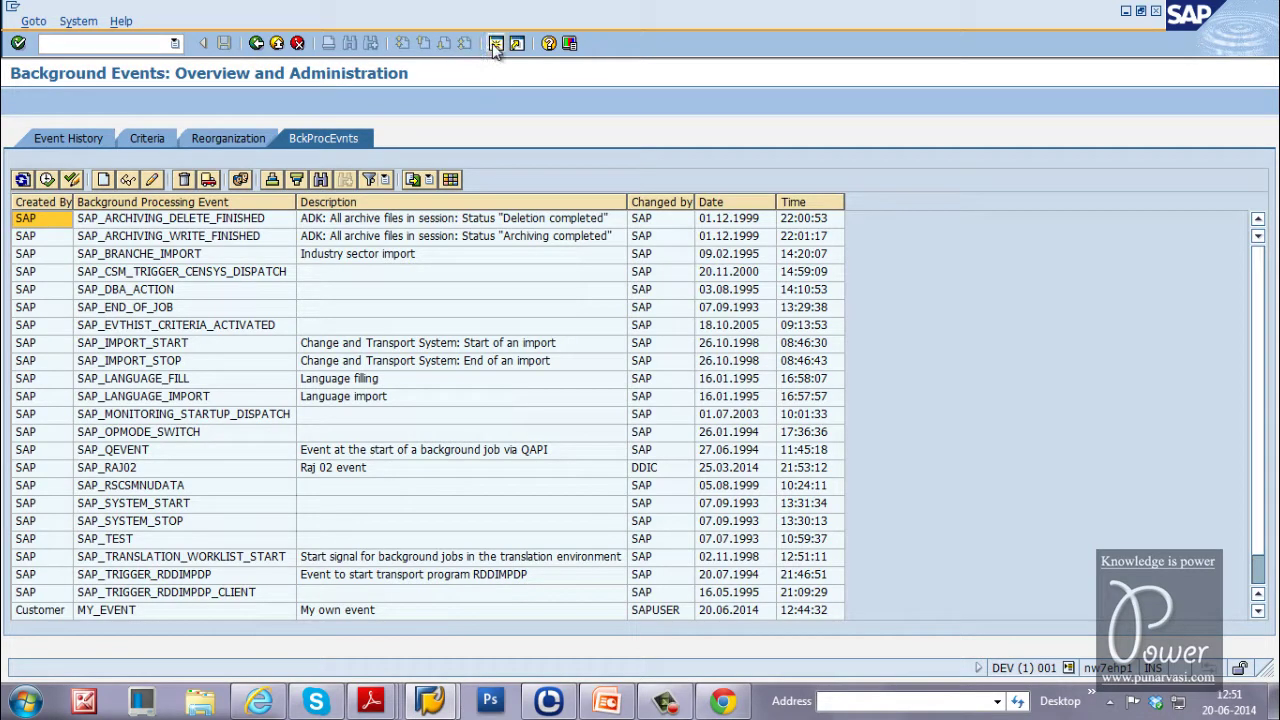
In a new session, run SM37 with scheduled jobs and any event (*) included.
left_click(494, 43)
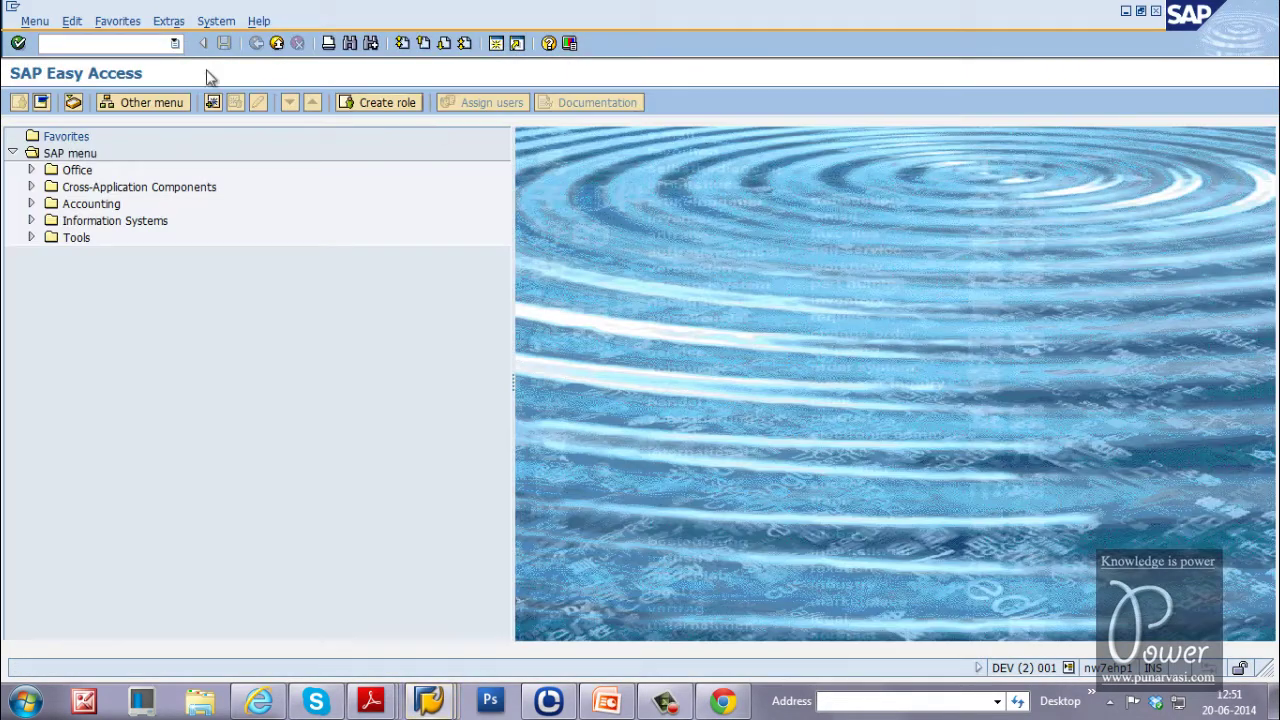
left_click(140, 47)
key("Return")
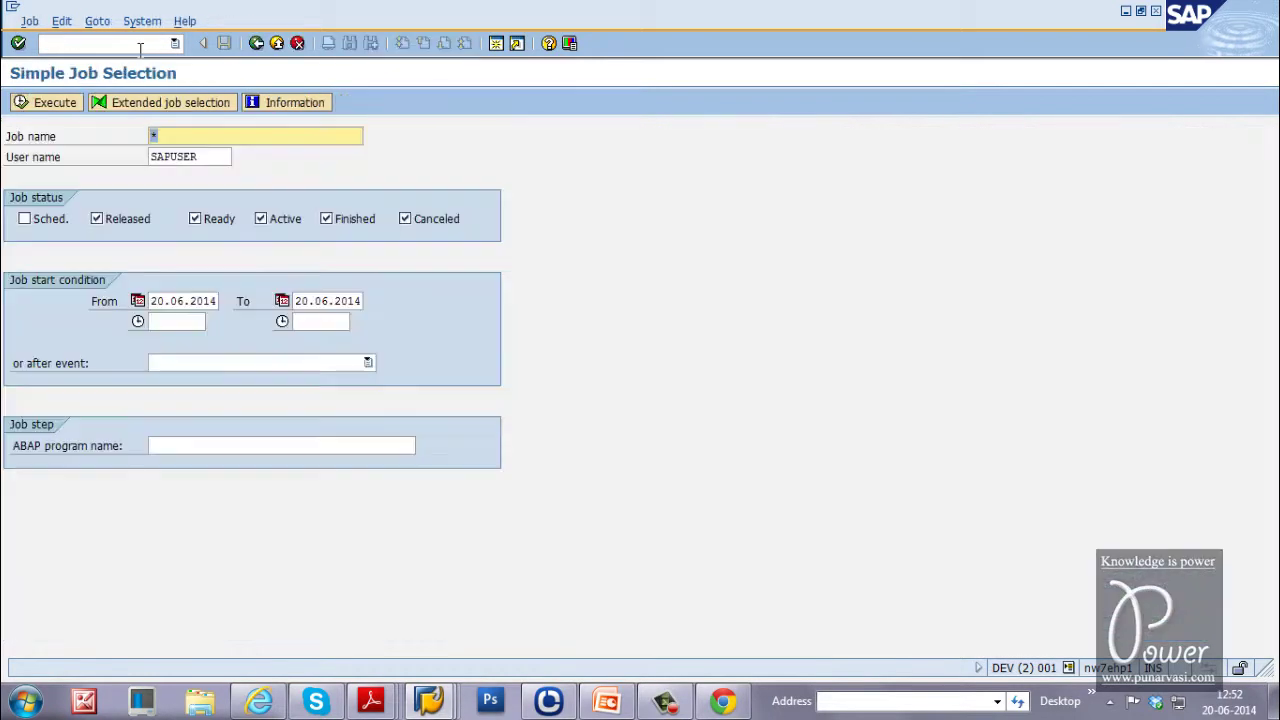
left_click(24, 220)
left_click(225, 364)
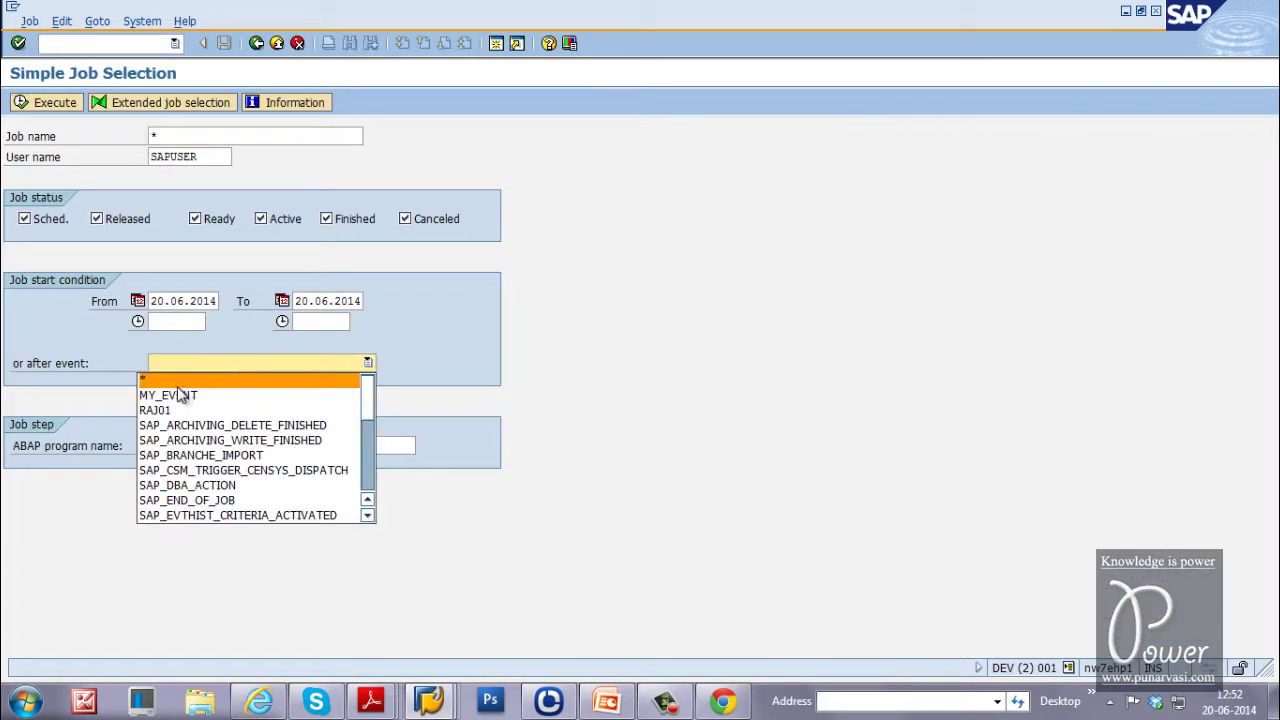
left_click(180, 380)
left_click(38, 103)
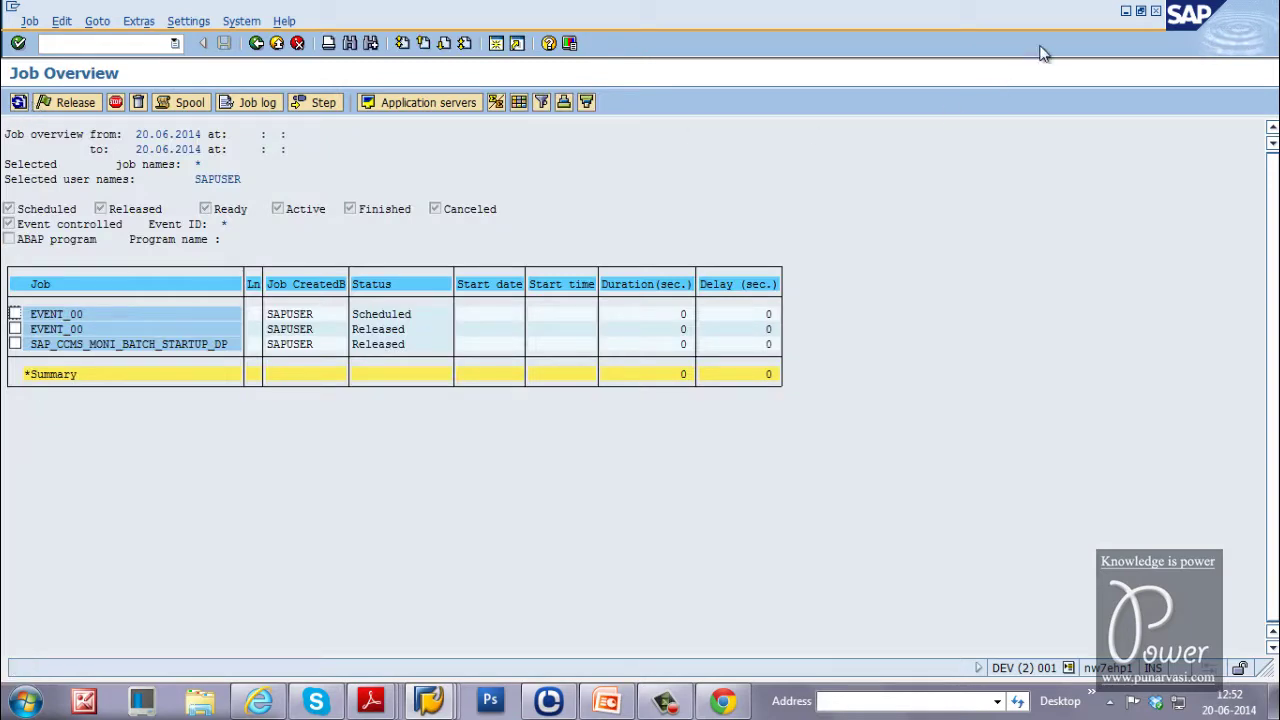
Resize and place the Job Overview window beside the Background Events window.
left_click(1140, 11)
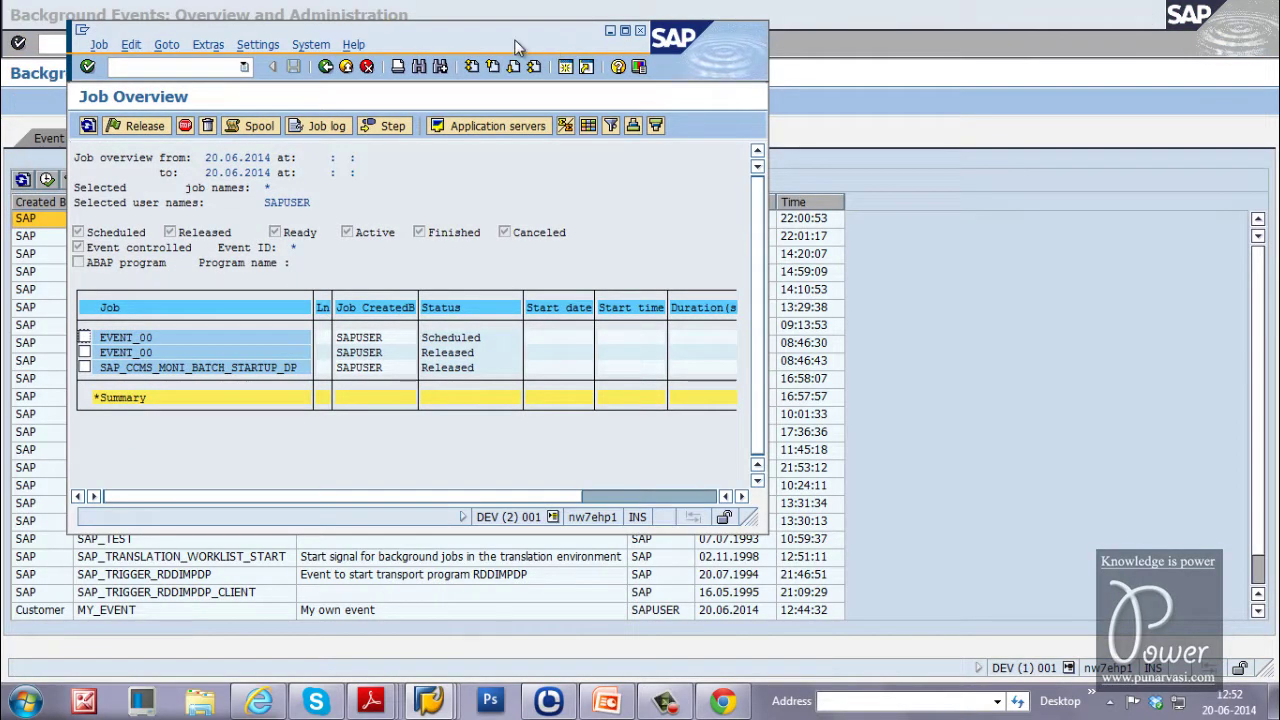
left_click_drag(525, 45, 1124, 53)
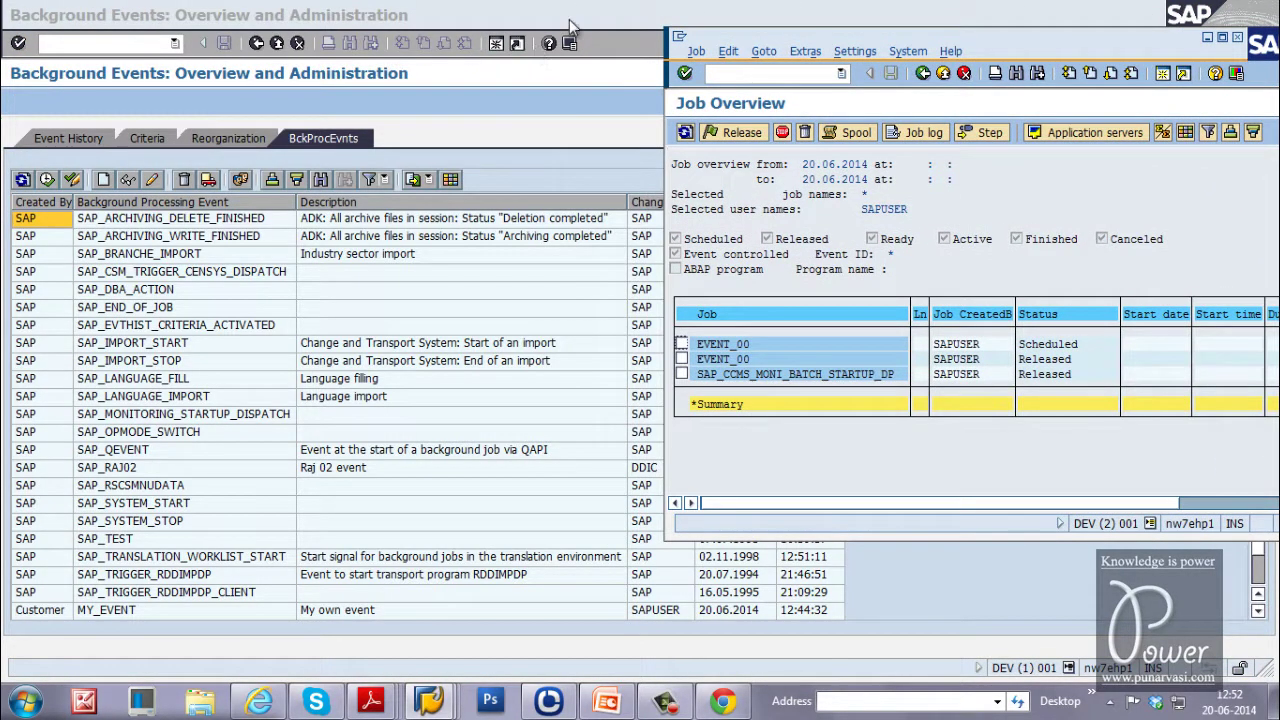
left_click(594, 43)
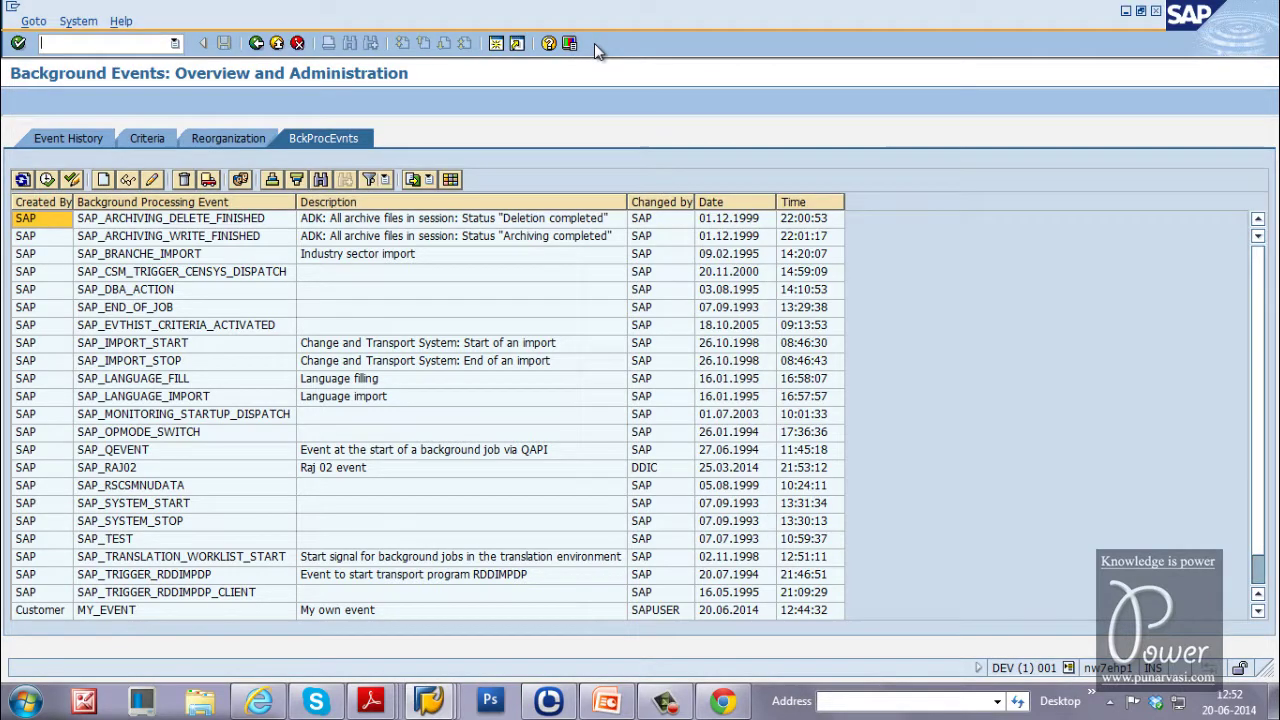
double_click(599, 25)
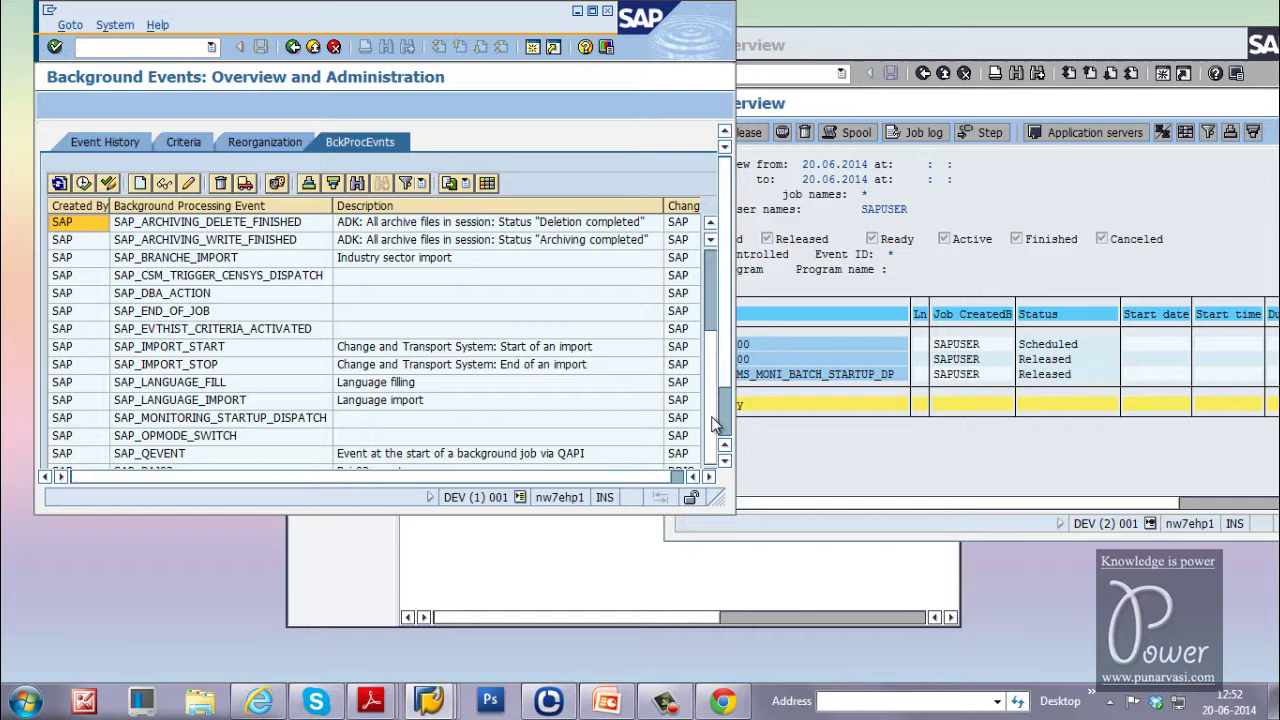
Select MY_EVENT in the SM64 list and trigger it locally.
scroll(197, 447, "down", 3)
left_click(84, 455)
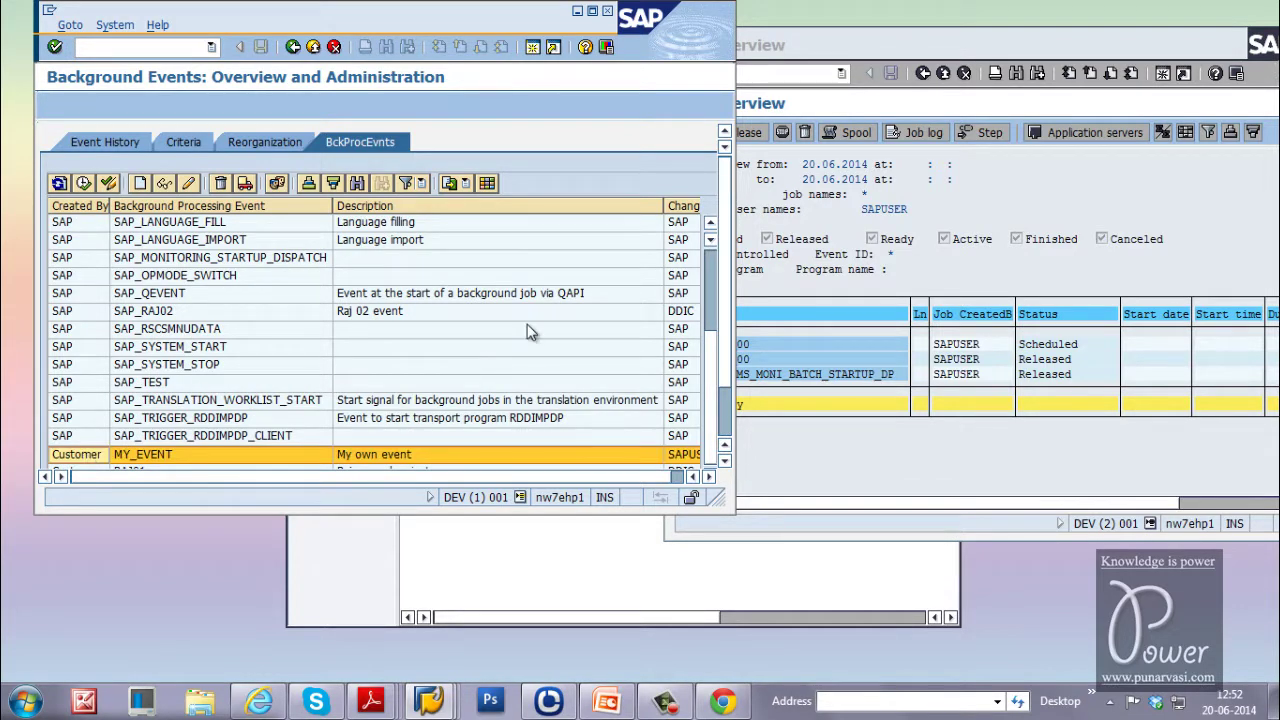
scroll(728, 396, "down", 2)
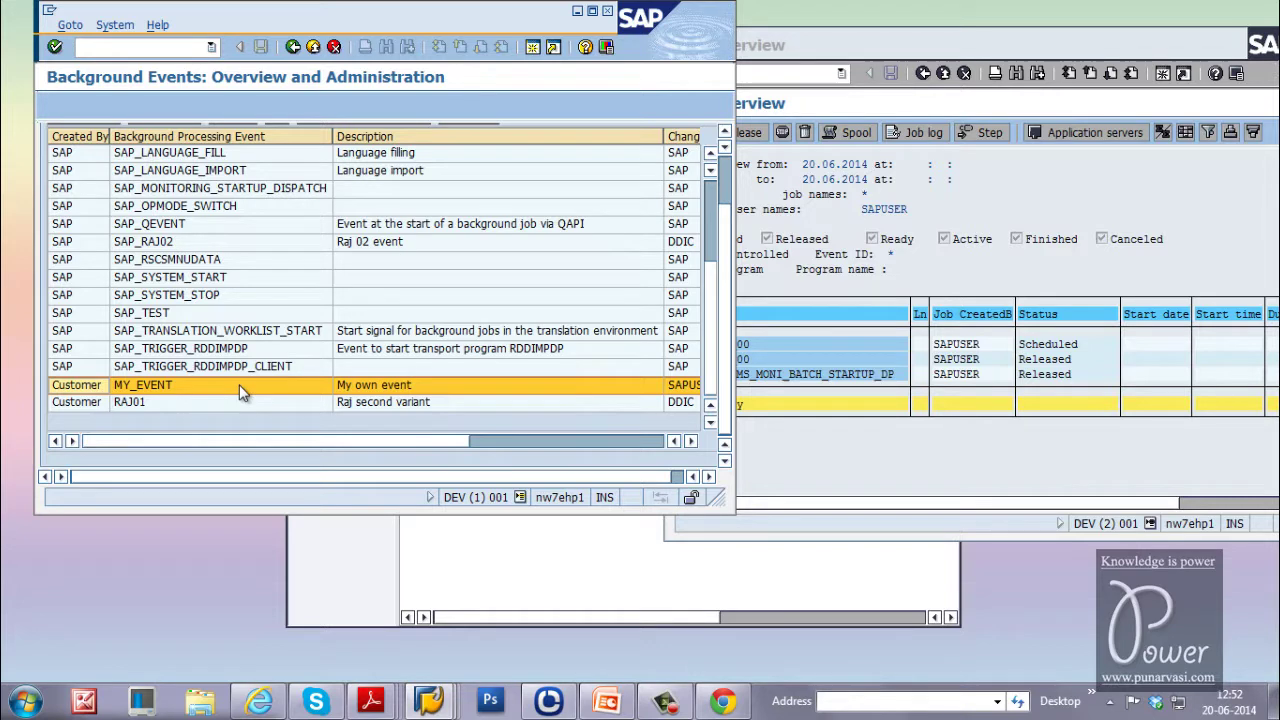
scroll(728, 362, "up", 2)
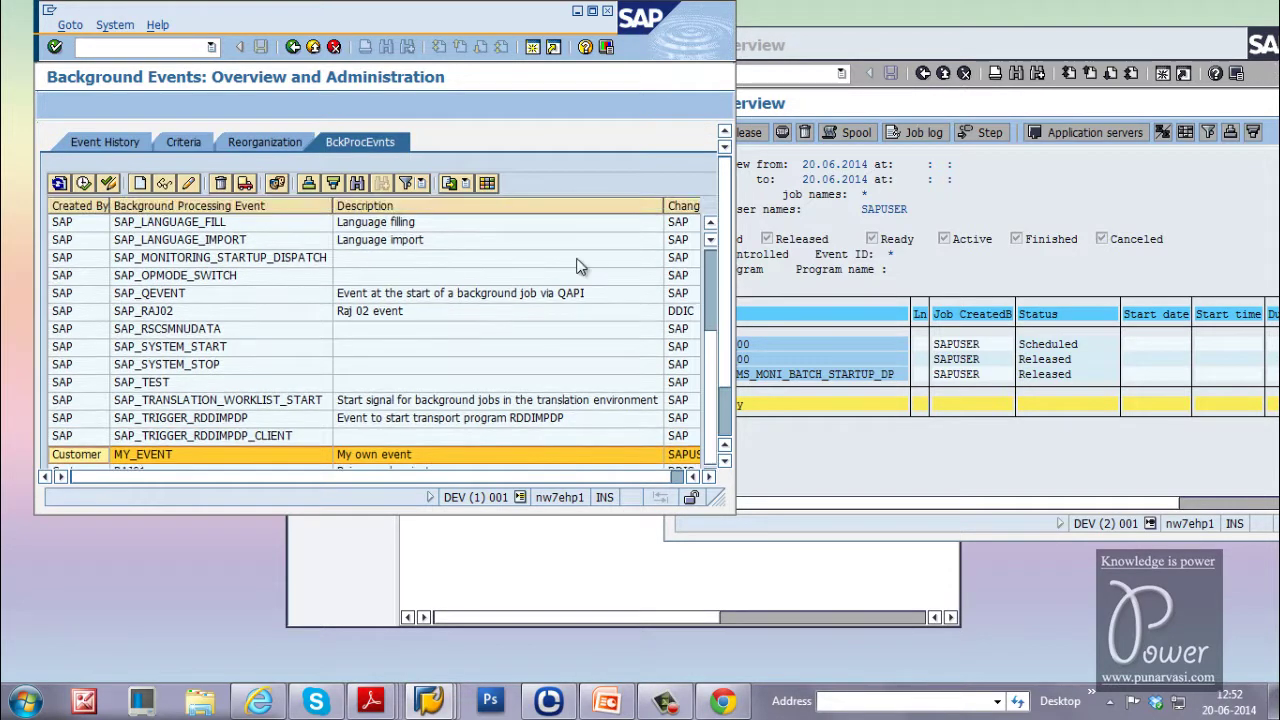
left_click(109, 184)
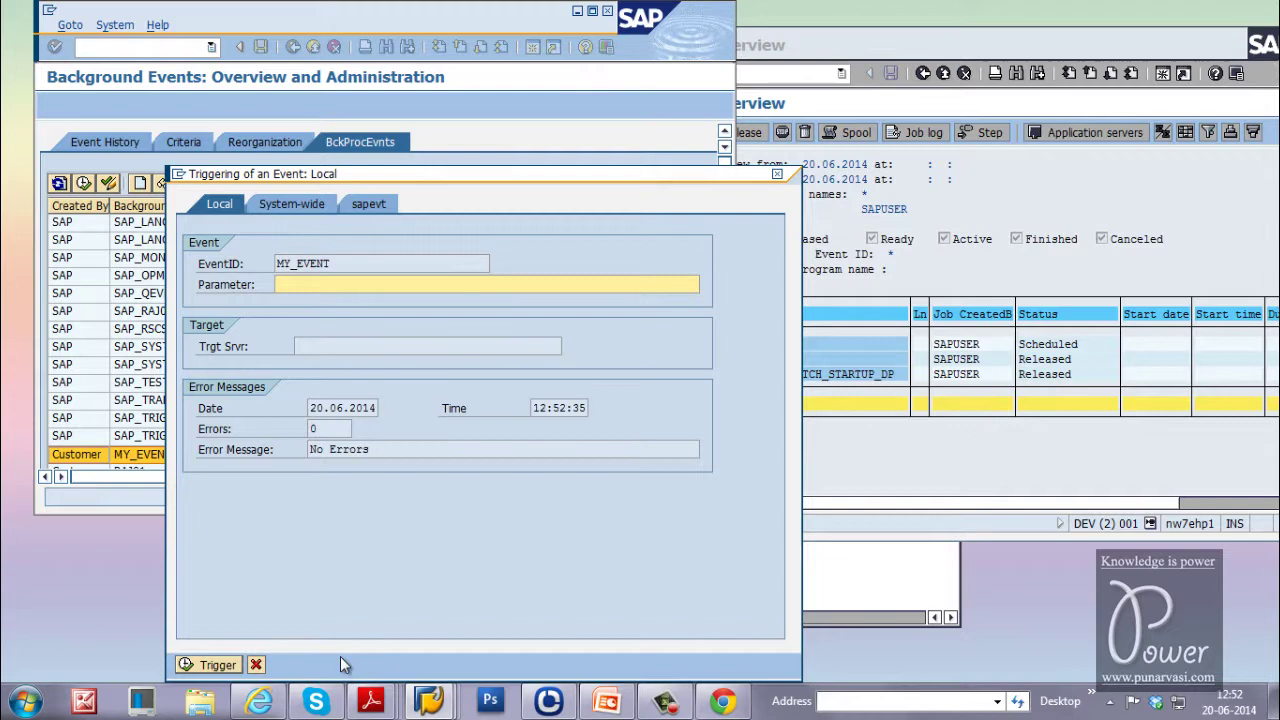
Refresh the job overview and select the EVENT_00 job now showing Finished.
left_click(964, 177)
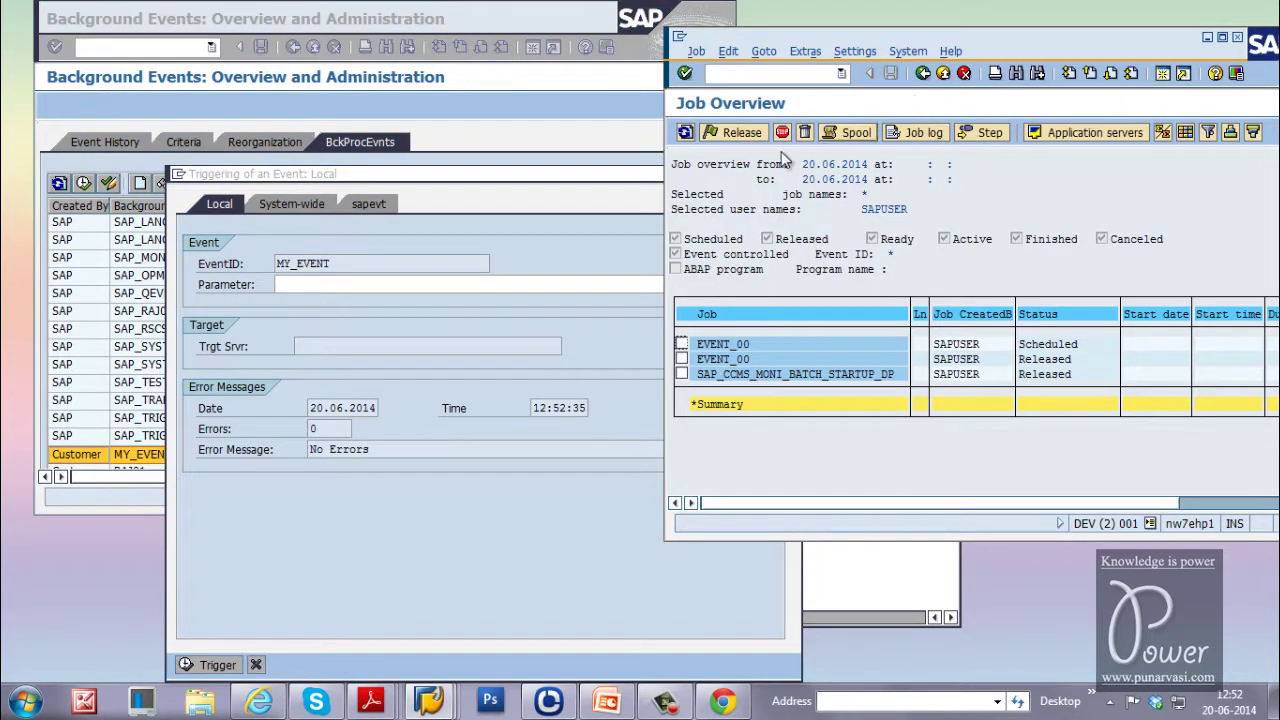
left_click(685, 132)
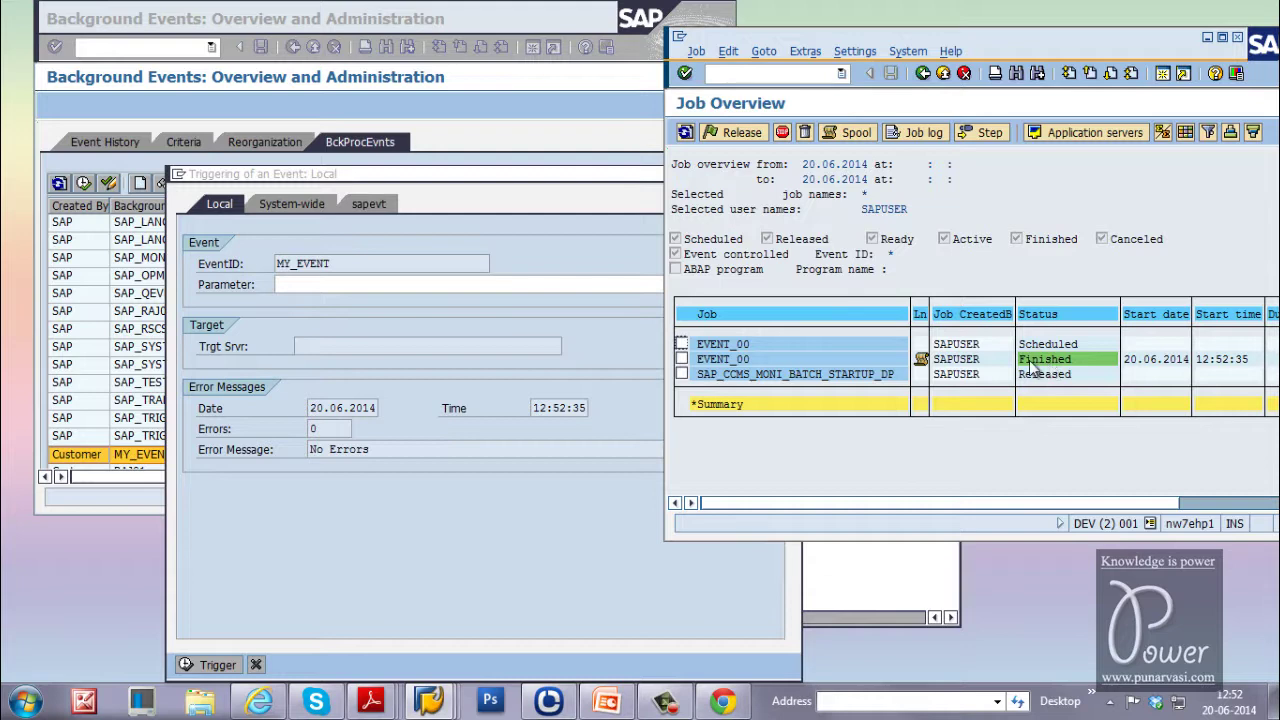
left_click(681, 359)
Open the job's spool list and display spool request 7207's RSPFPAR profile parameter output.
left_click(843, 138)
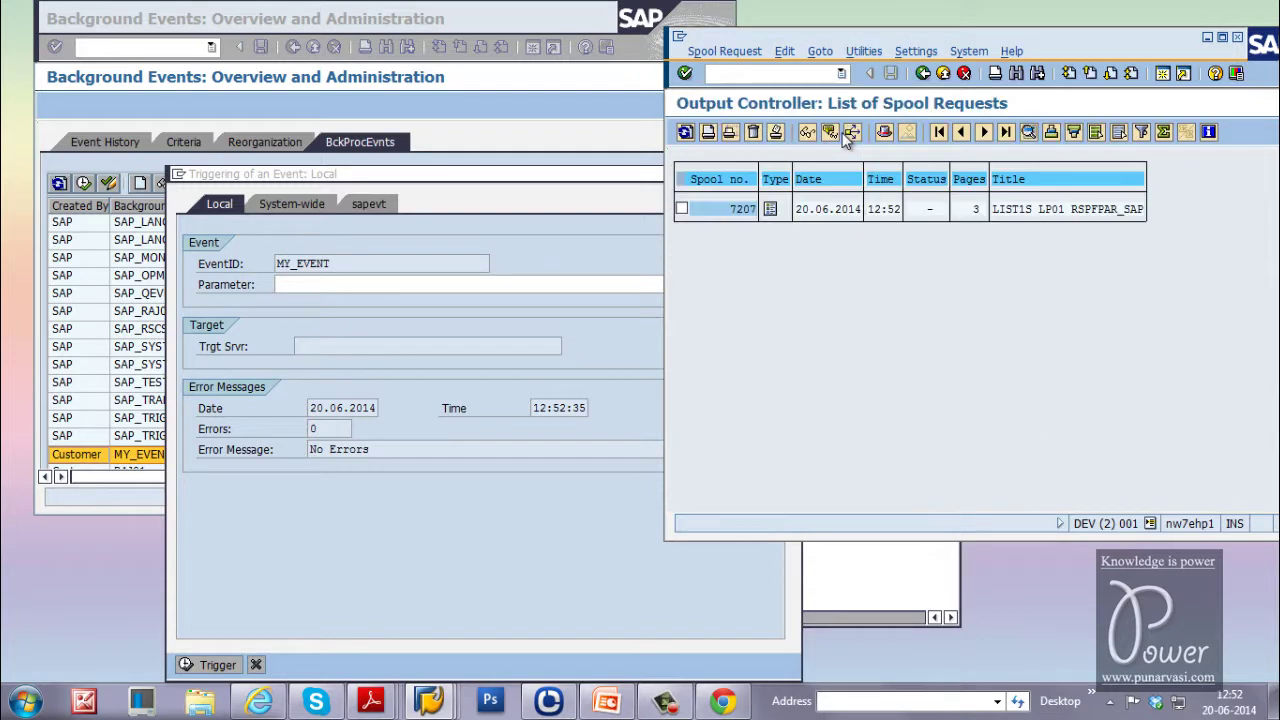
left_click(681, 209)
left_click(807, 133)
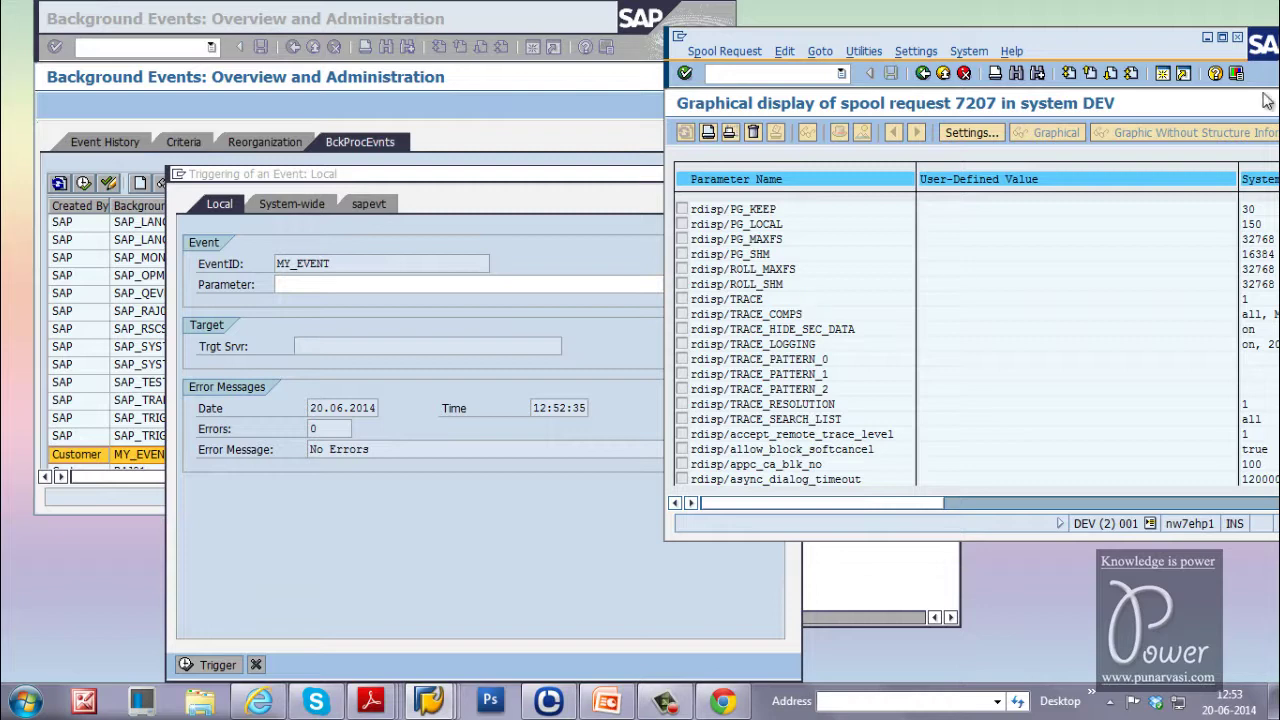
Close the spool request 7207 display window.
left_click(1207, 37)
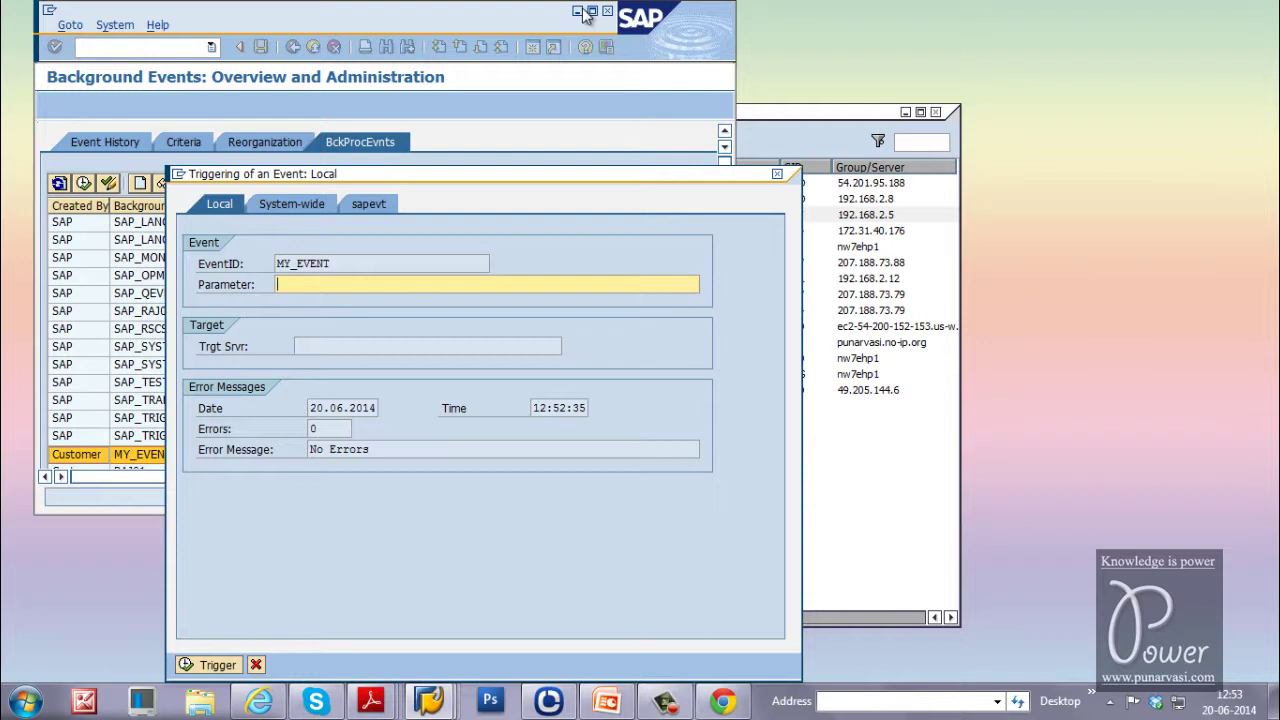